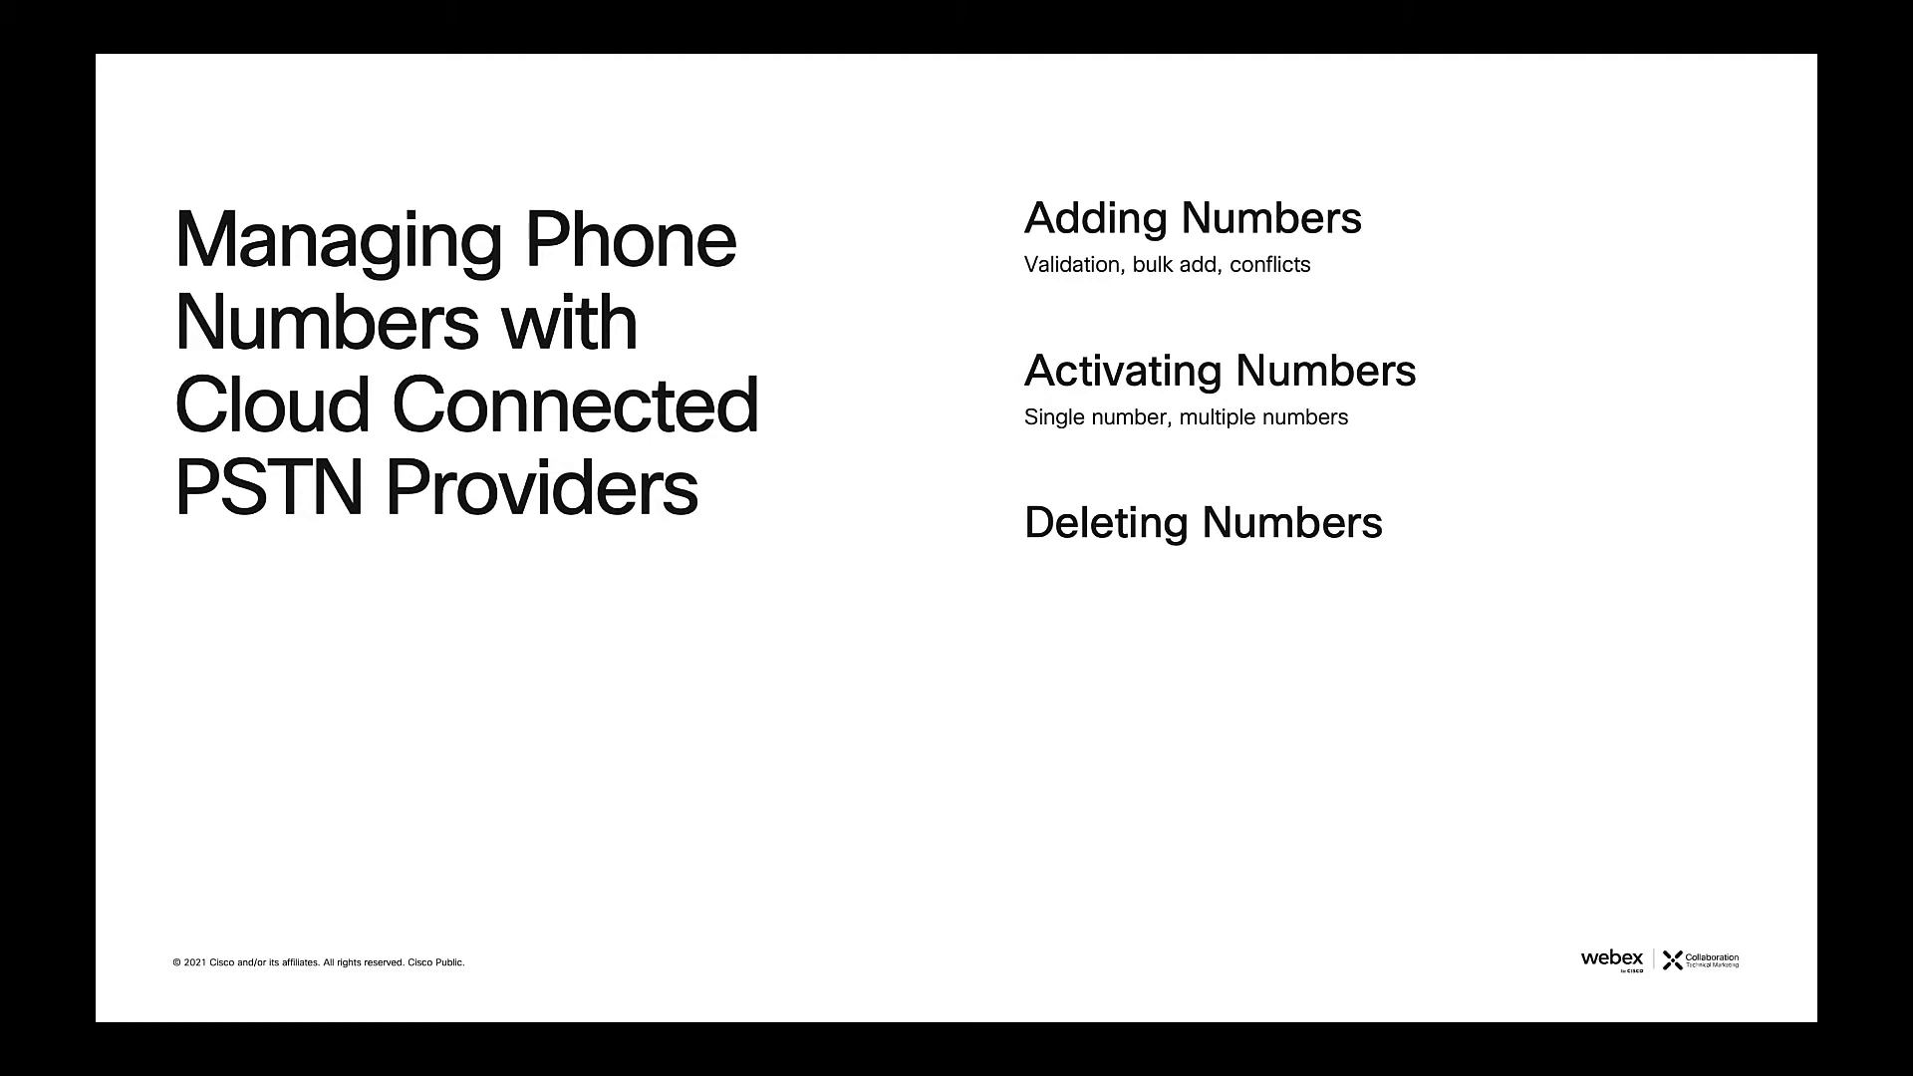
# - Advance the intro slides to the Adding Numbers section
pyautogui.press('Right')
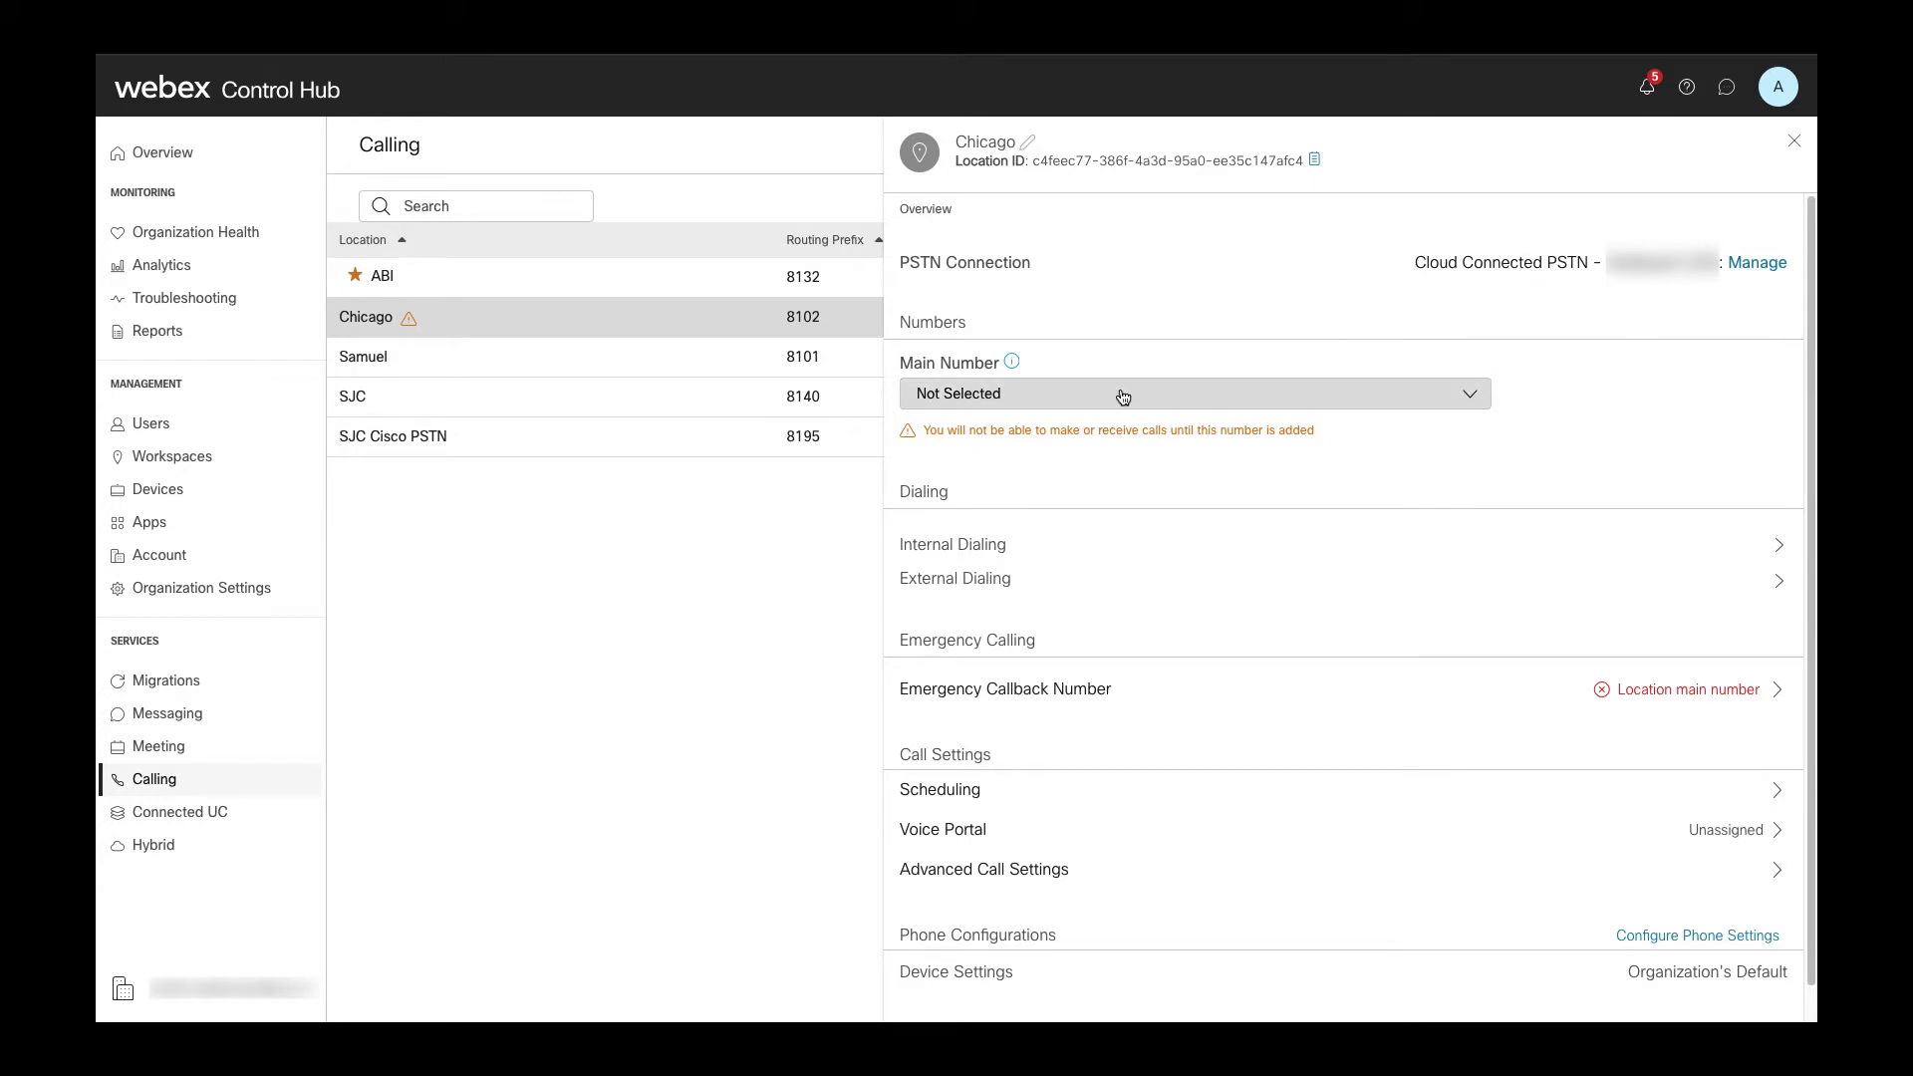
# - From the Numbers list, start an Add Numbers wizard for the Chicago location
pyautogui.click(1795, 148)
pyautogui.click(1099, 157)
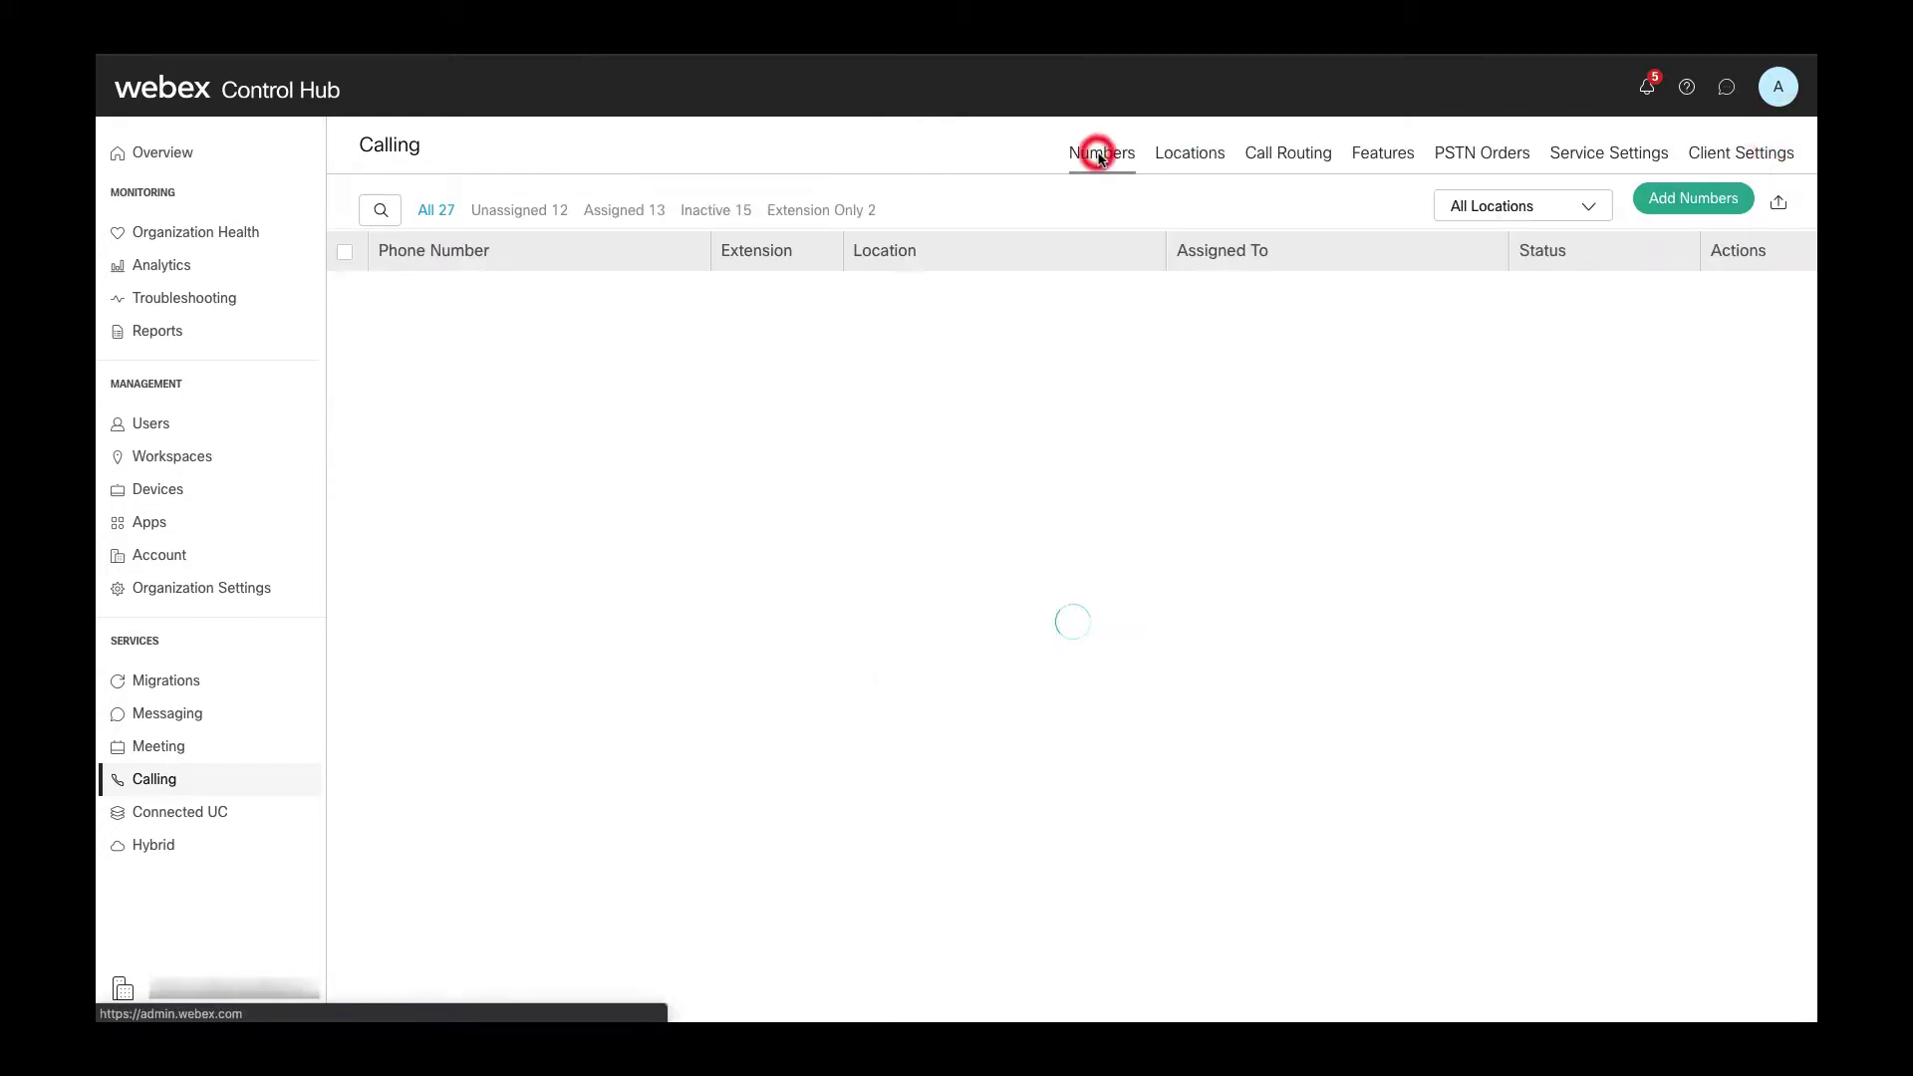
pyautogui.click(1683, 202)
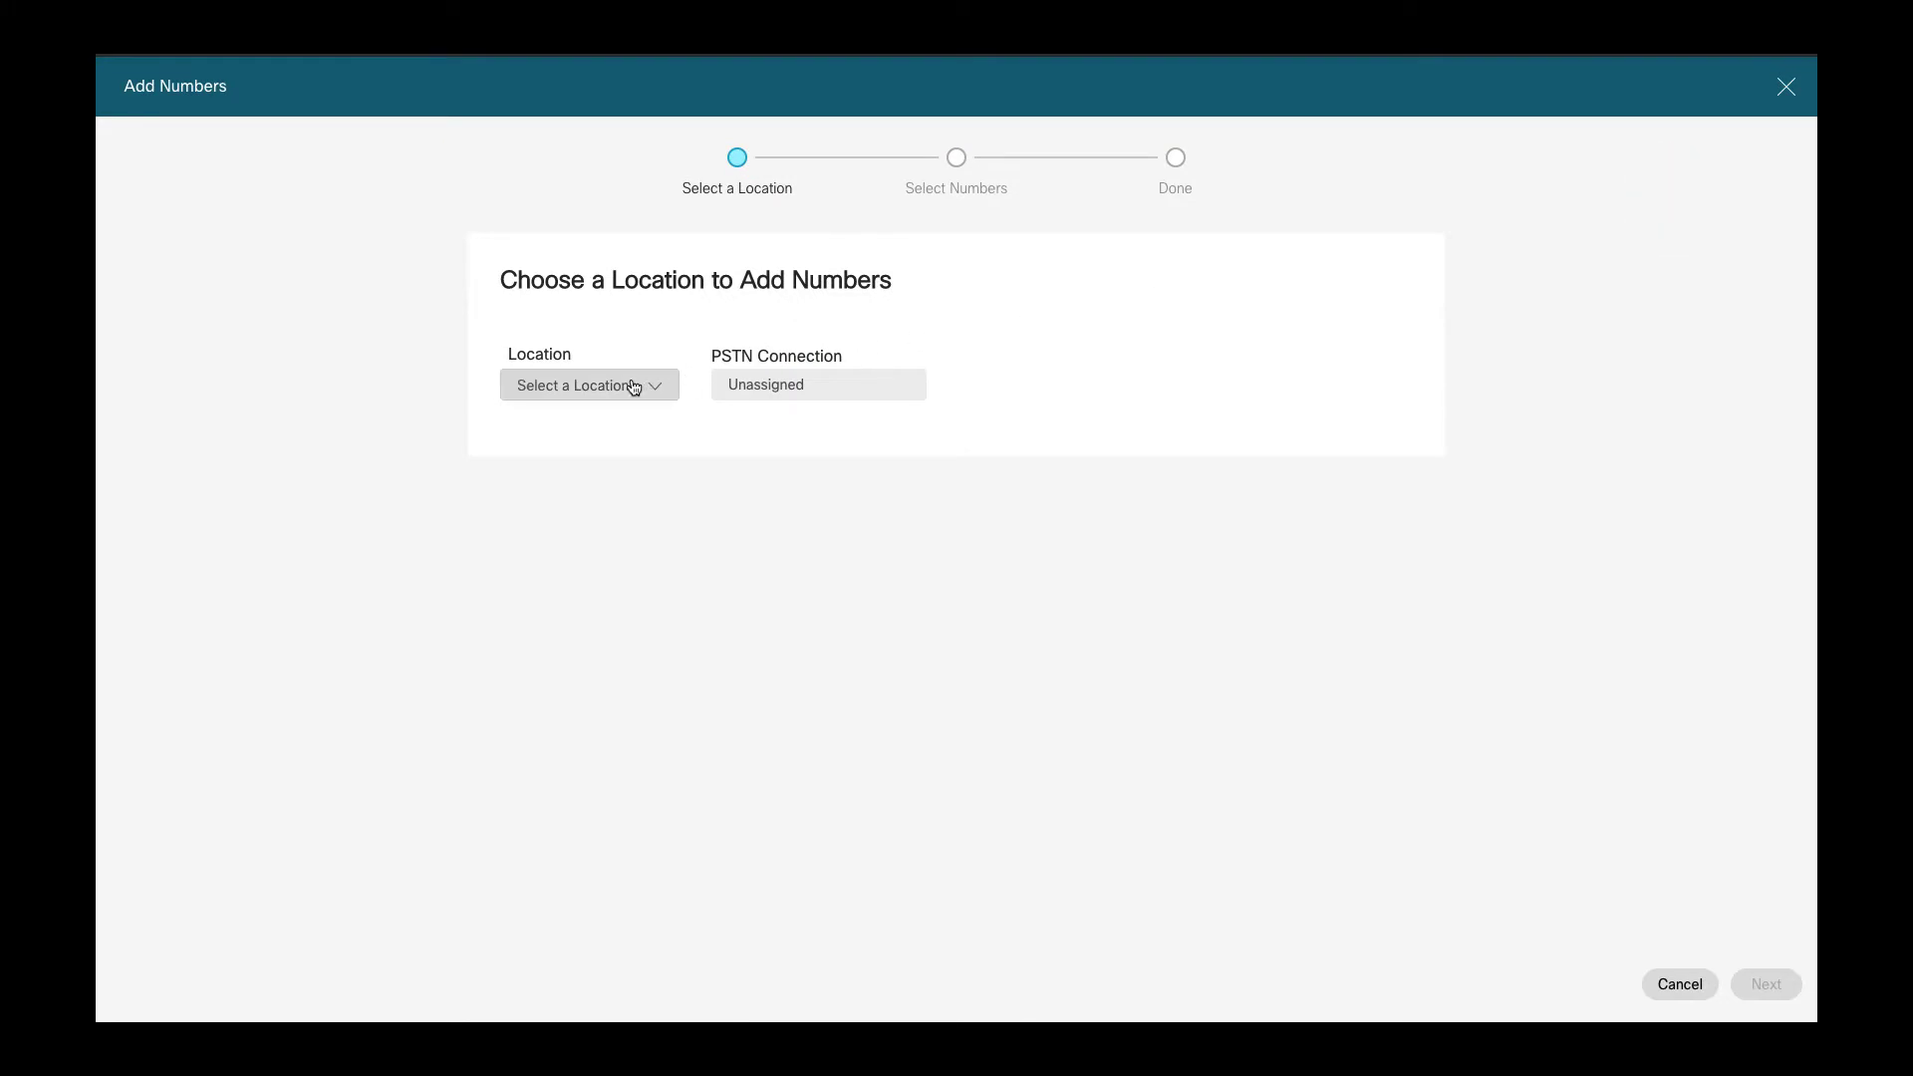
pyautogui.click(633, 388)
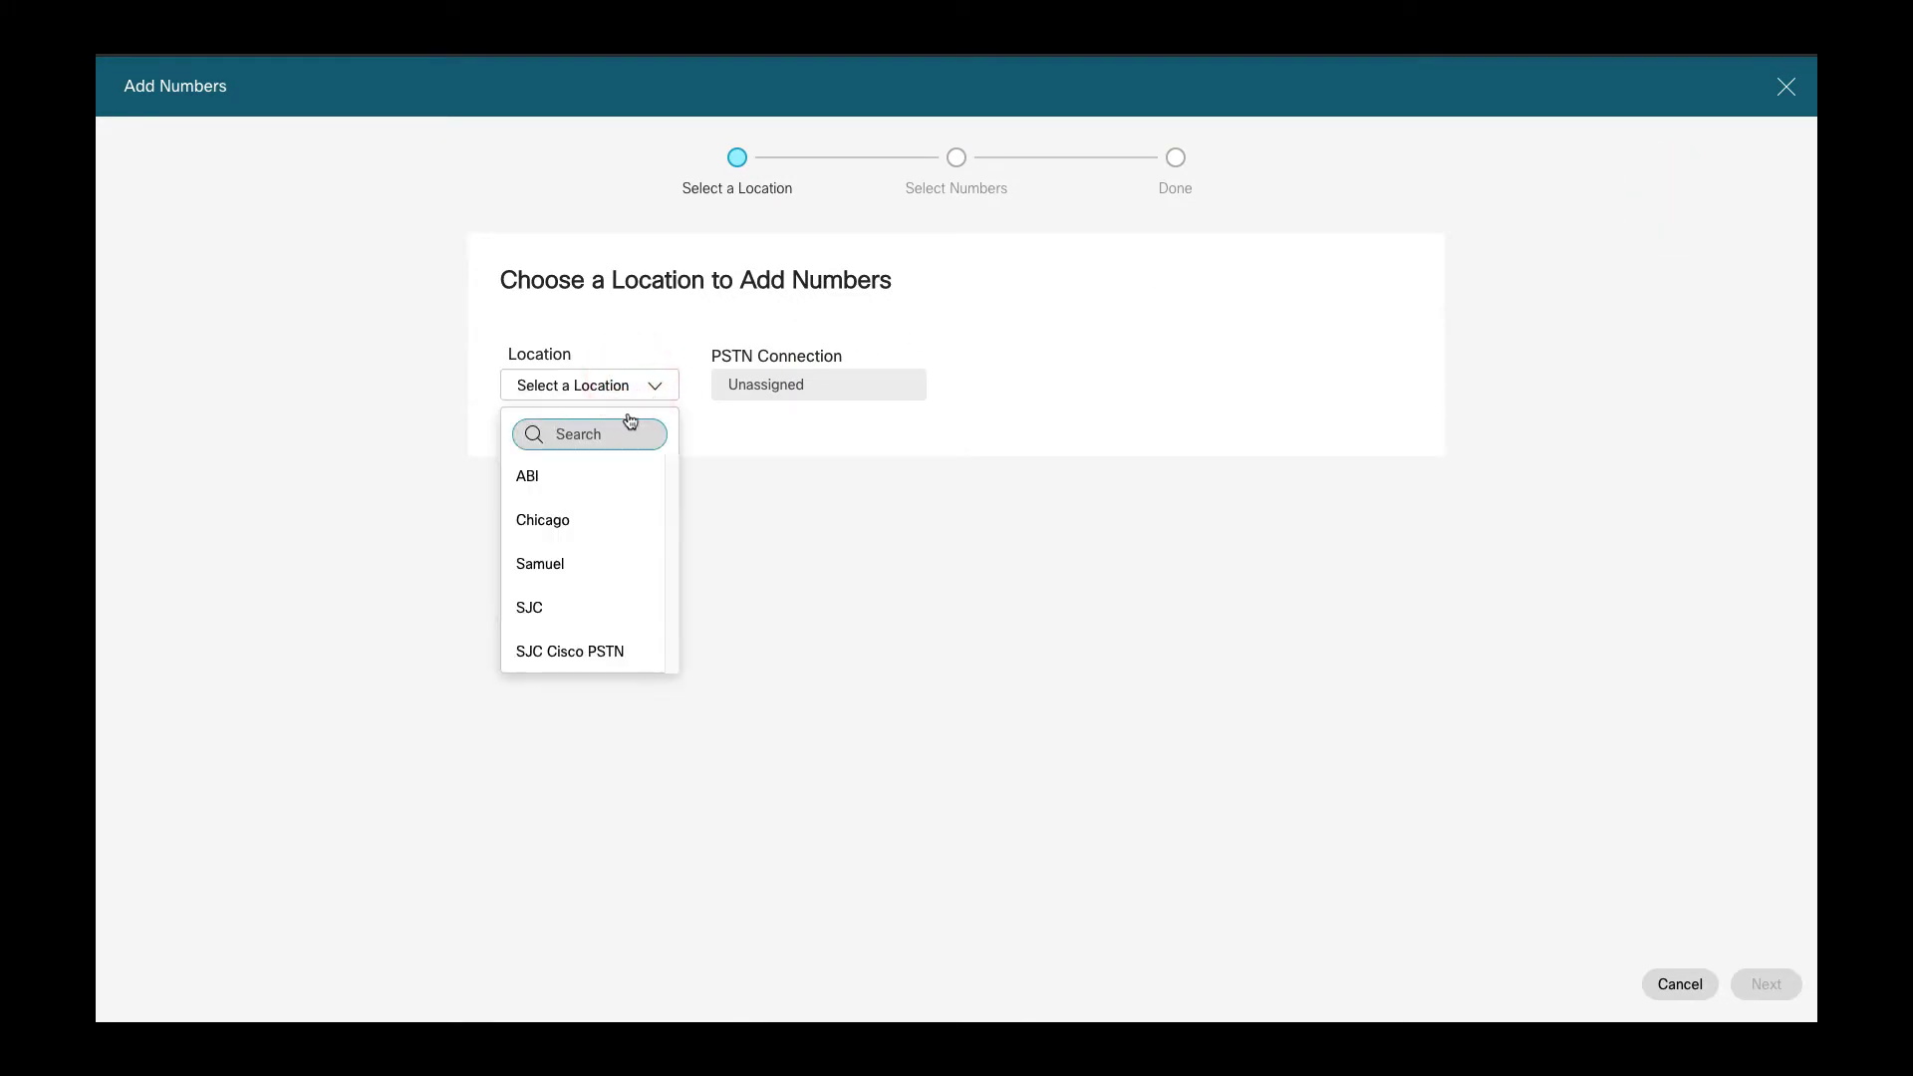
pyautogui.click(547, 519)
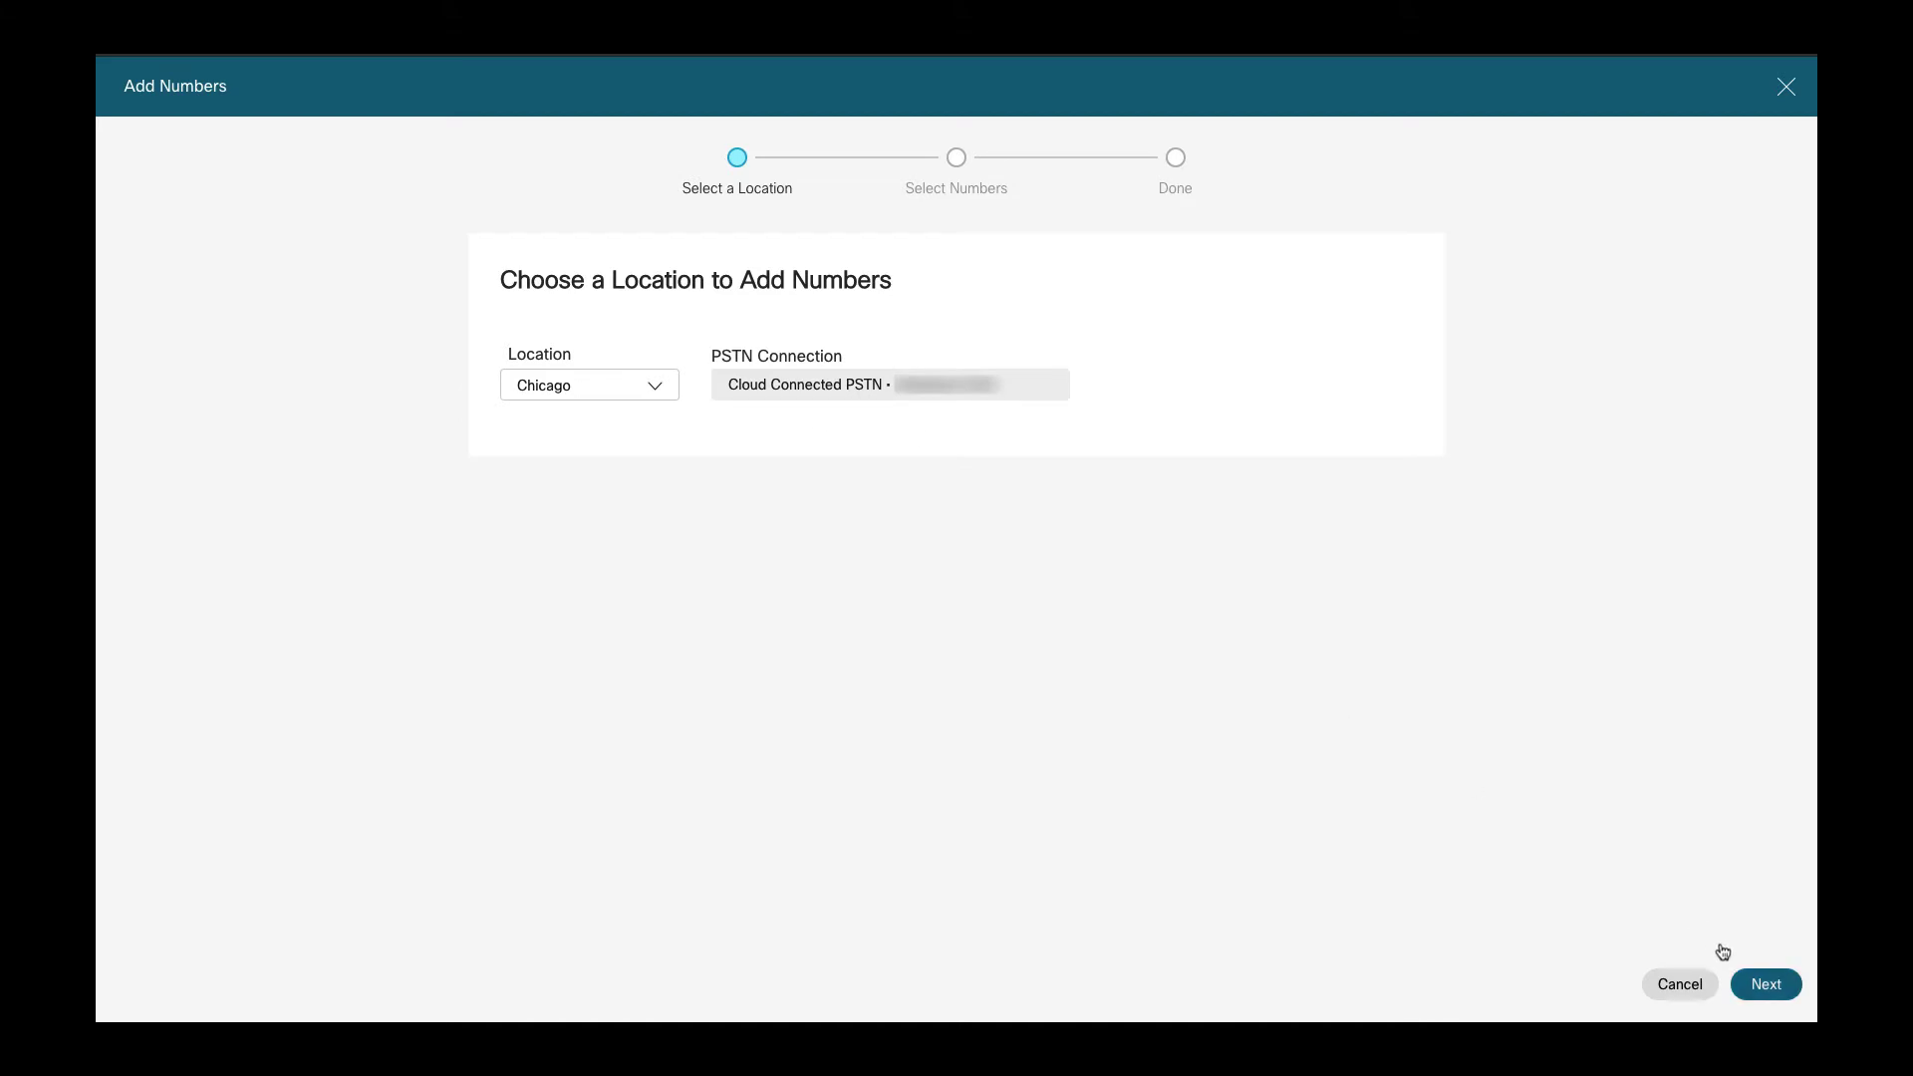
pyautogui.click(1757, 983)
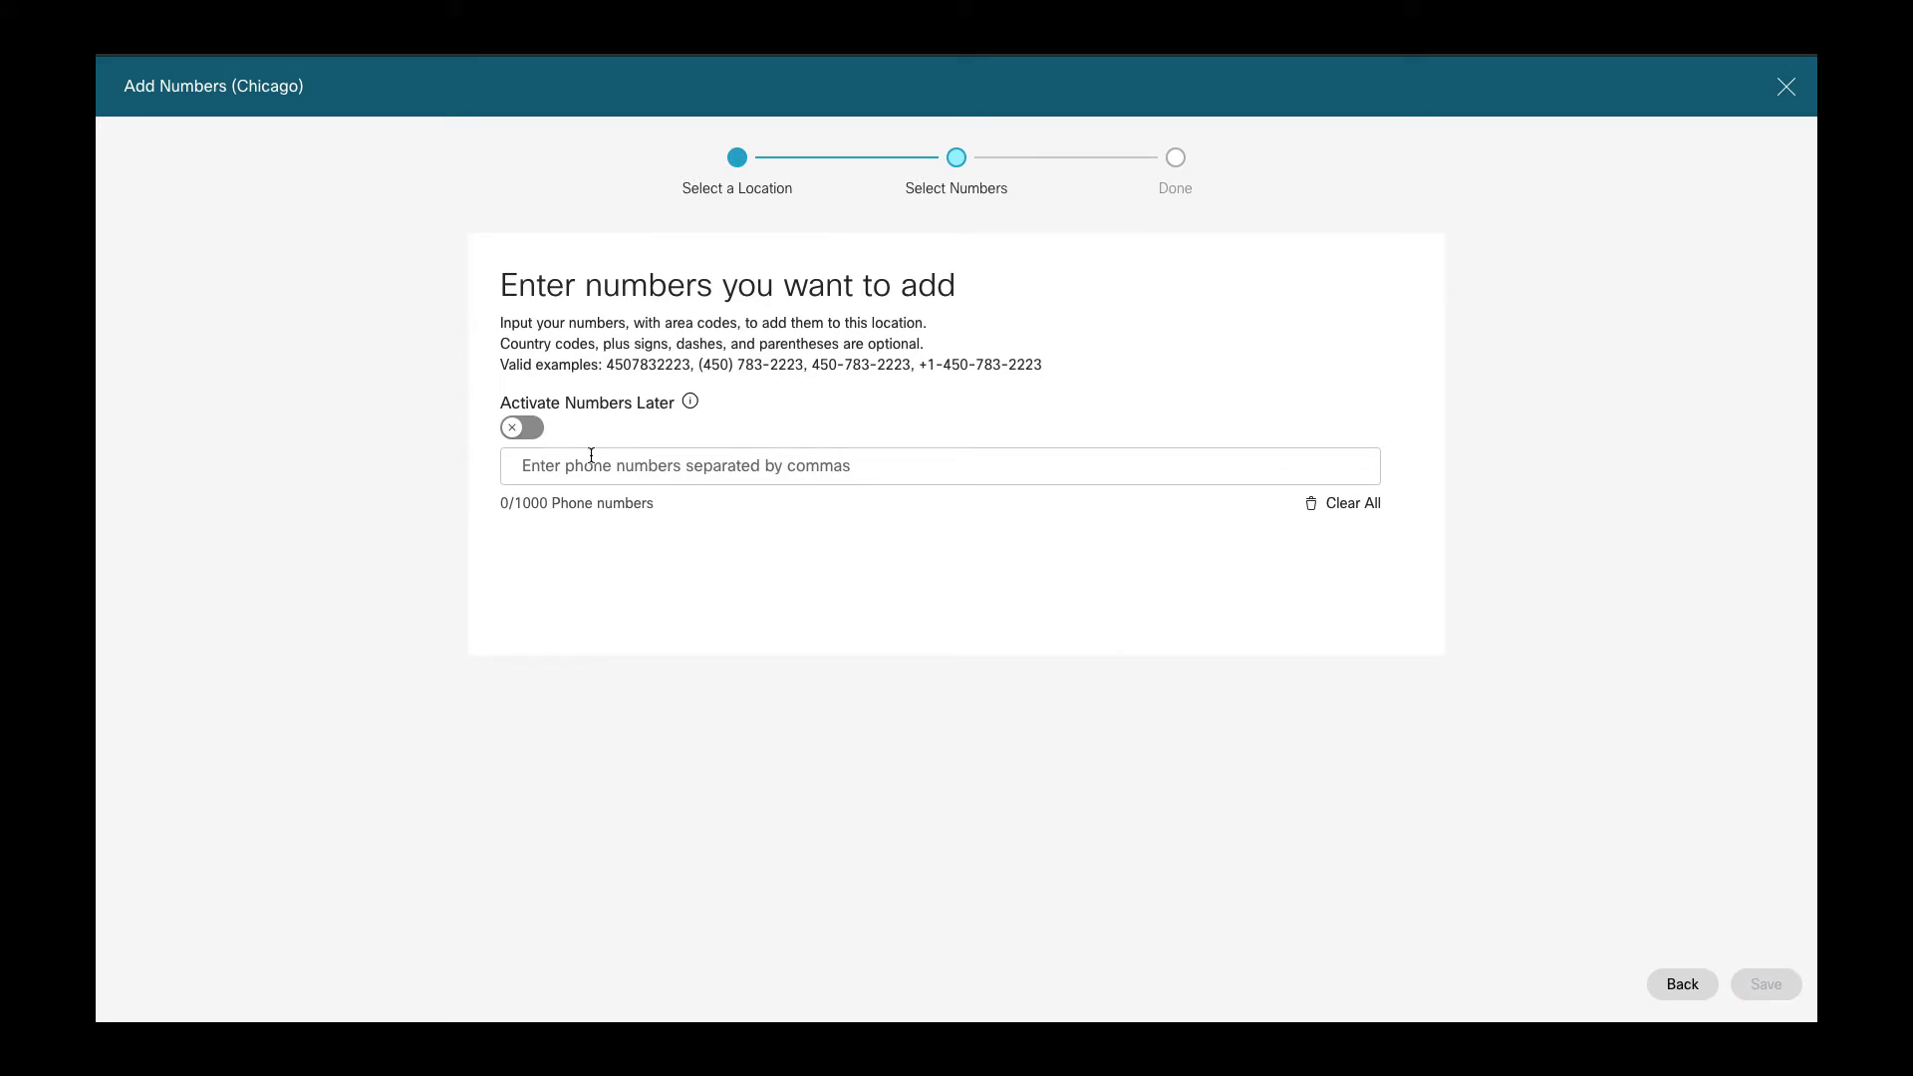
pyautogui.click(534, 429)
pyautogui.click(579, 465)
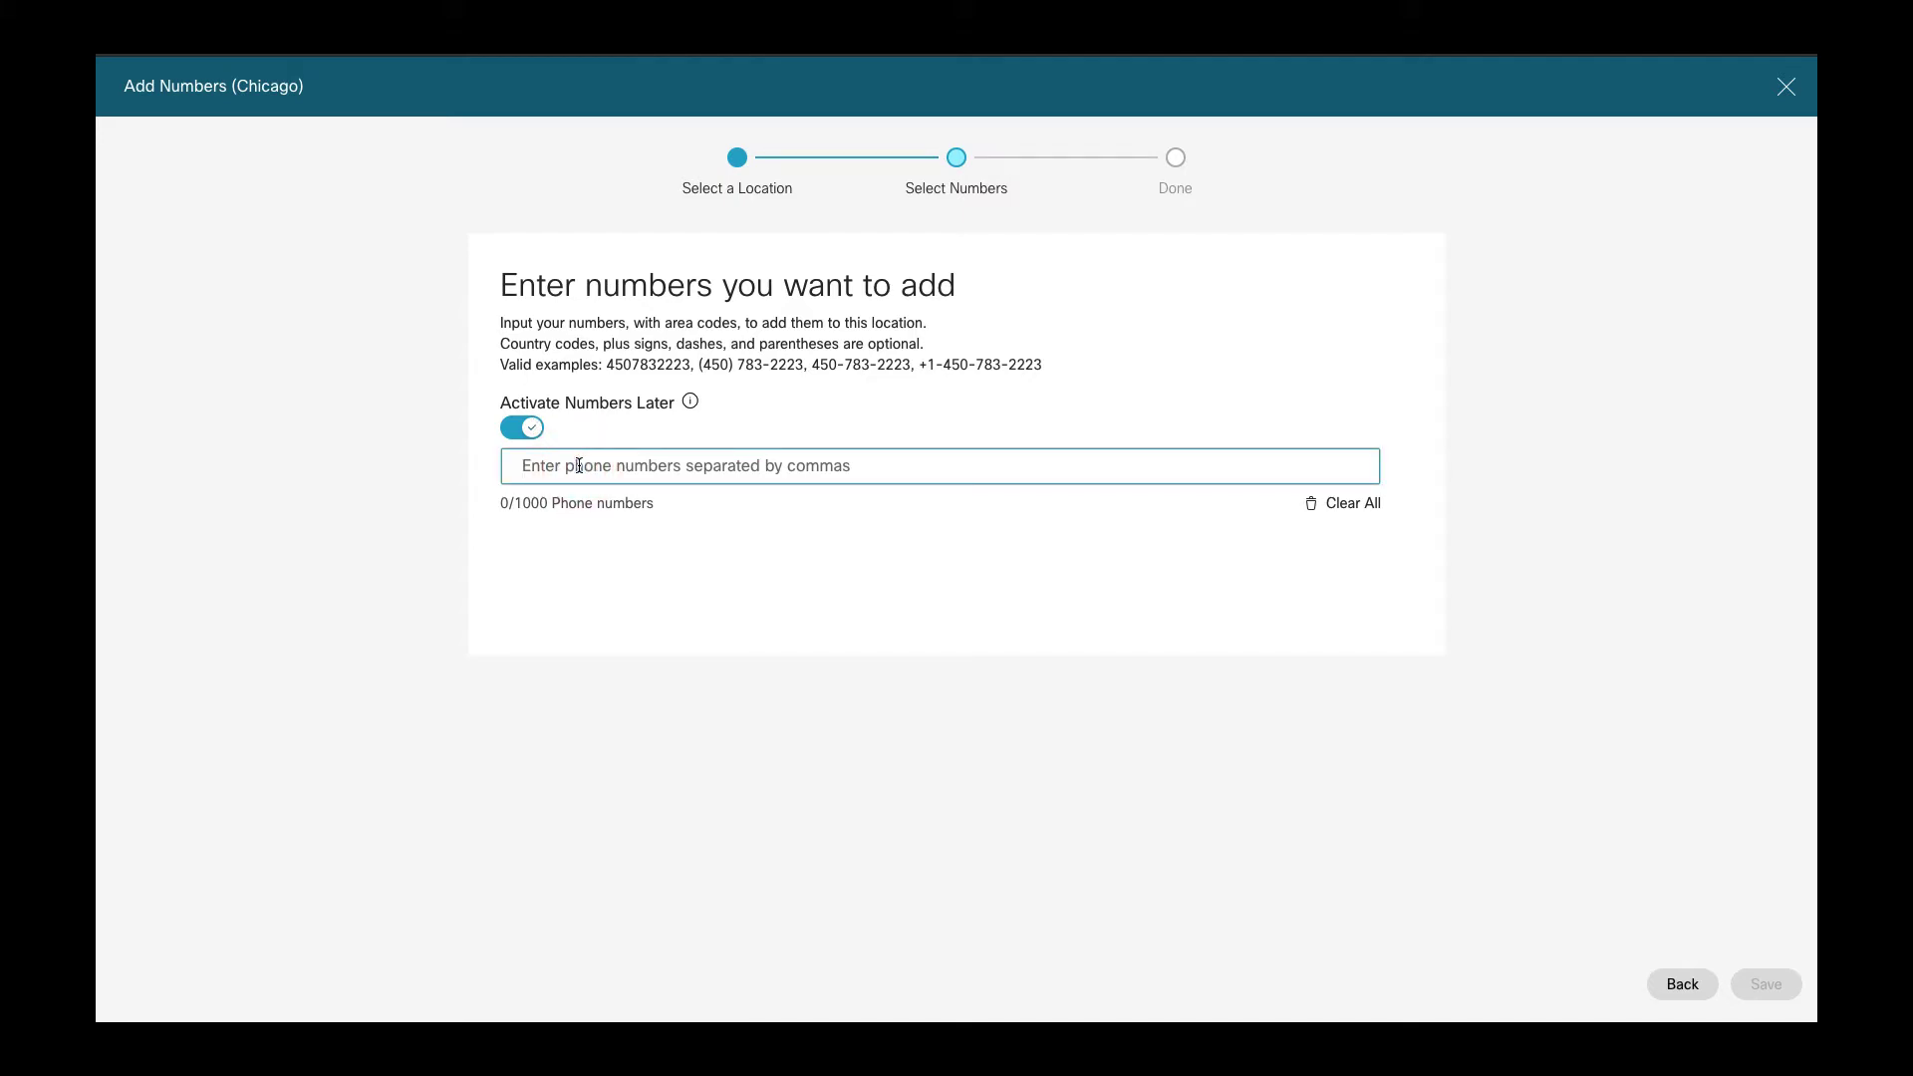
pyautogui.write('312')
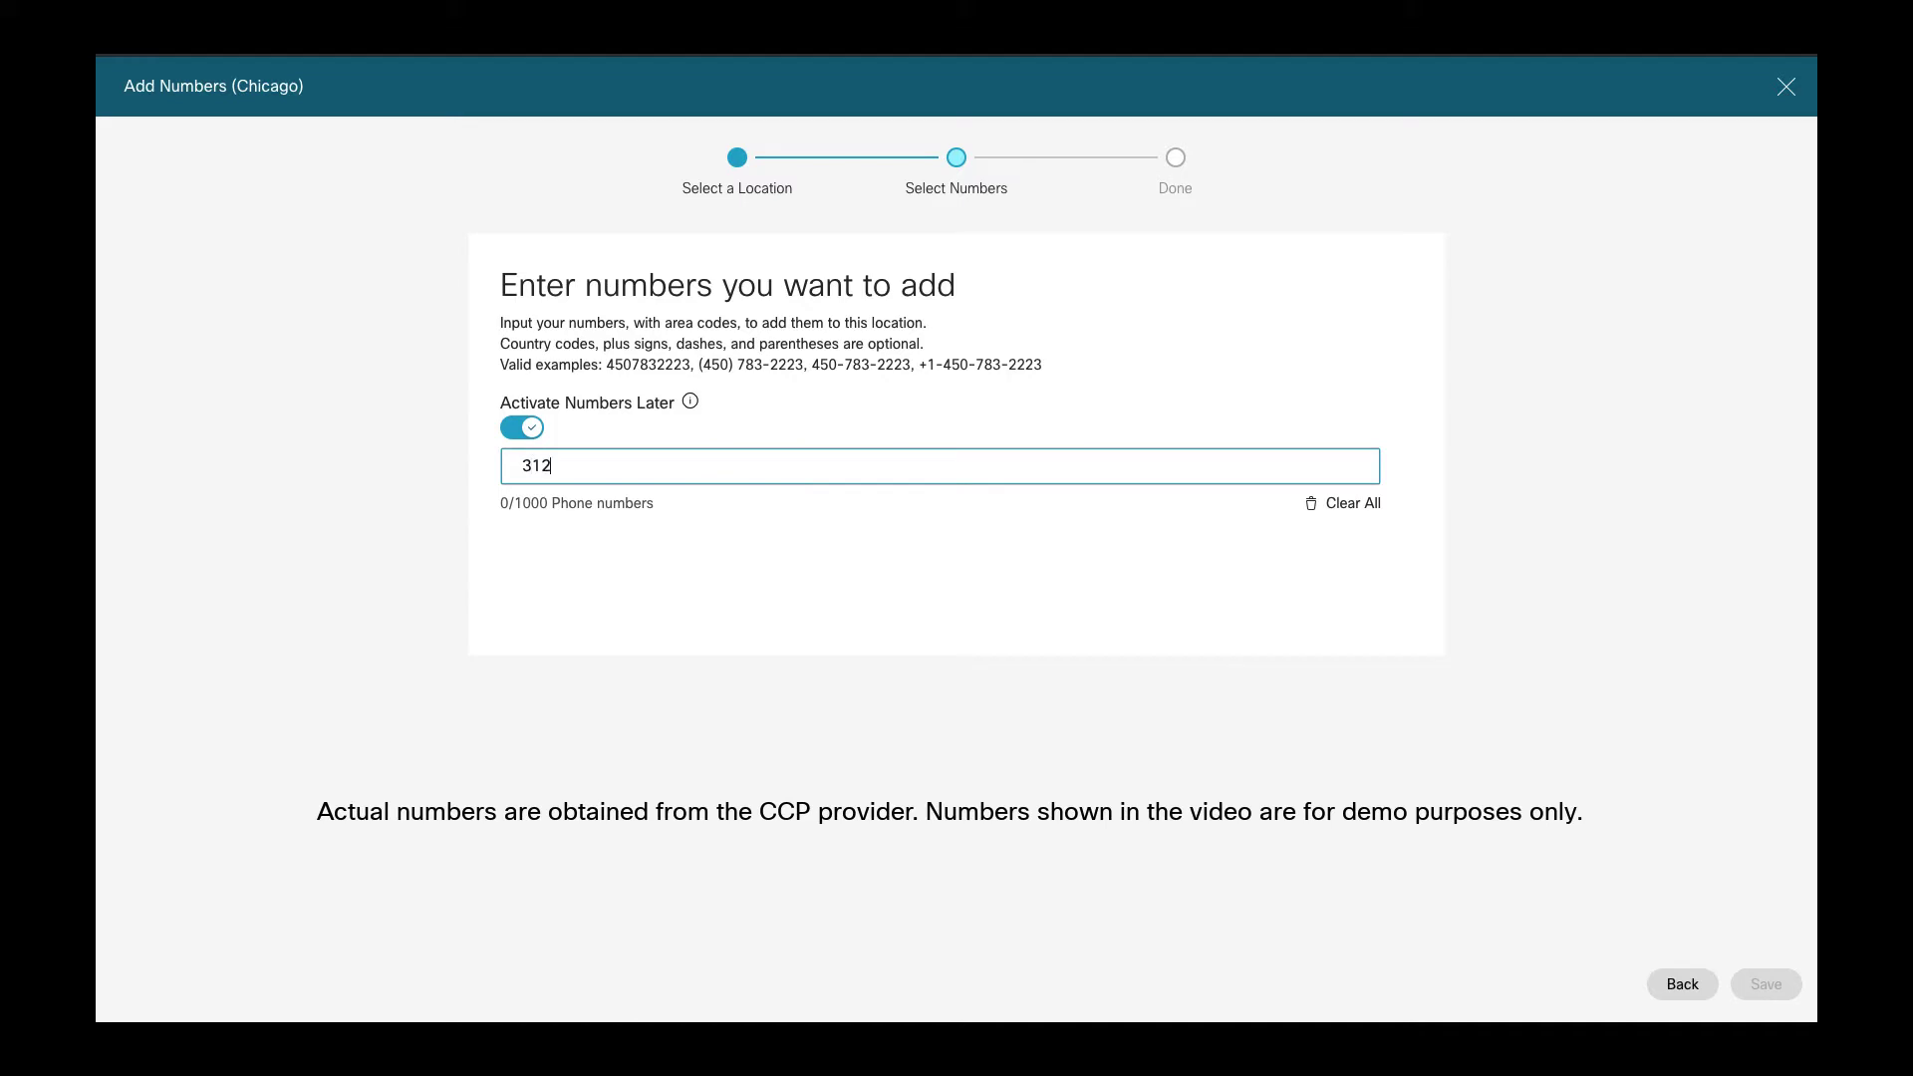
pyautogui.write('5550110')
pyautogui.press('Return')
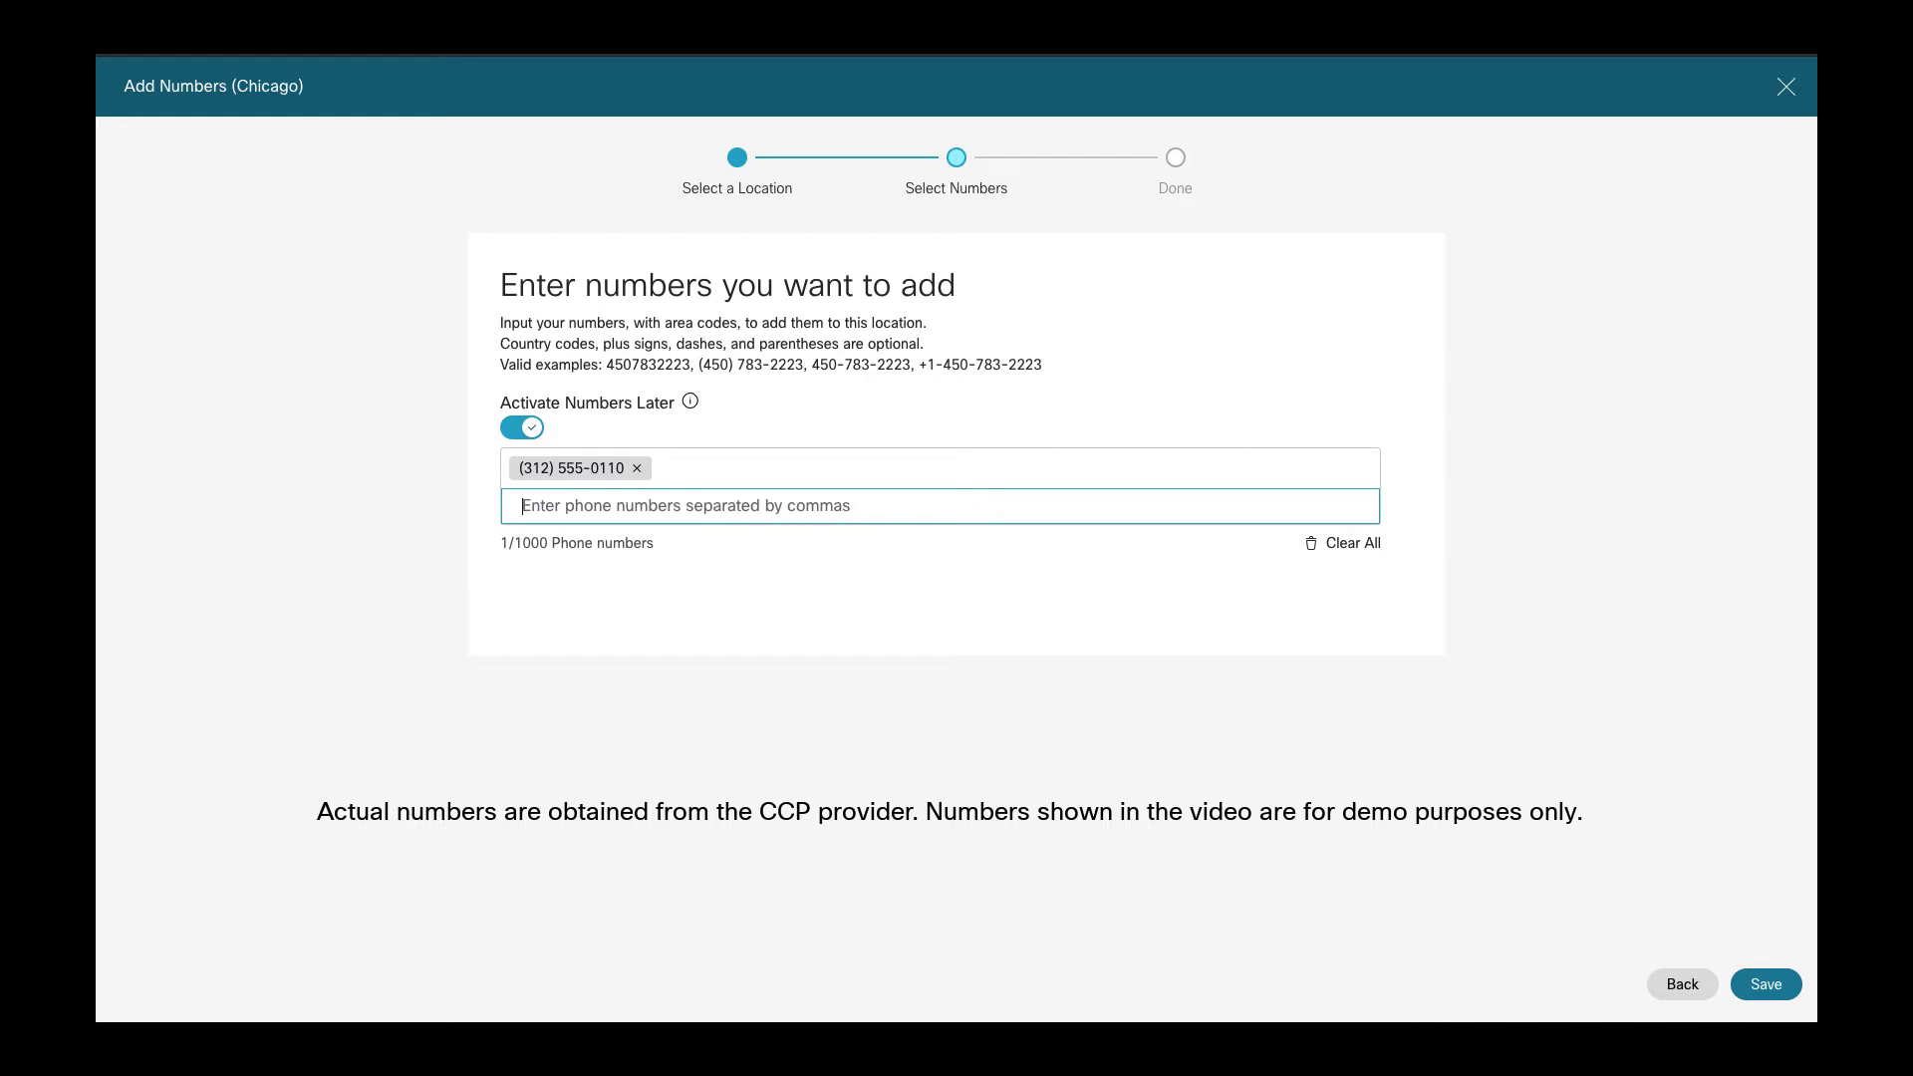
pyautogui.write('+13125550111')
pyautogui.press('Return')
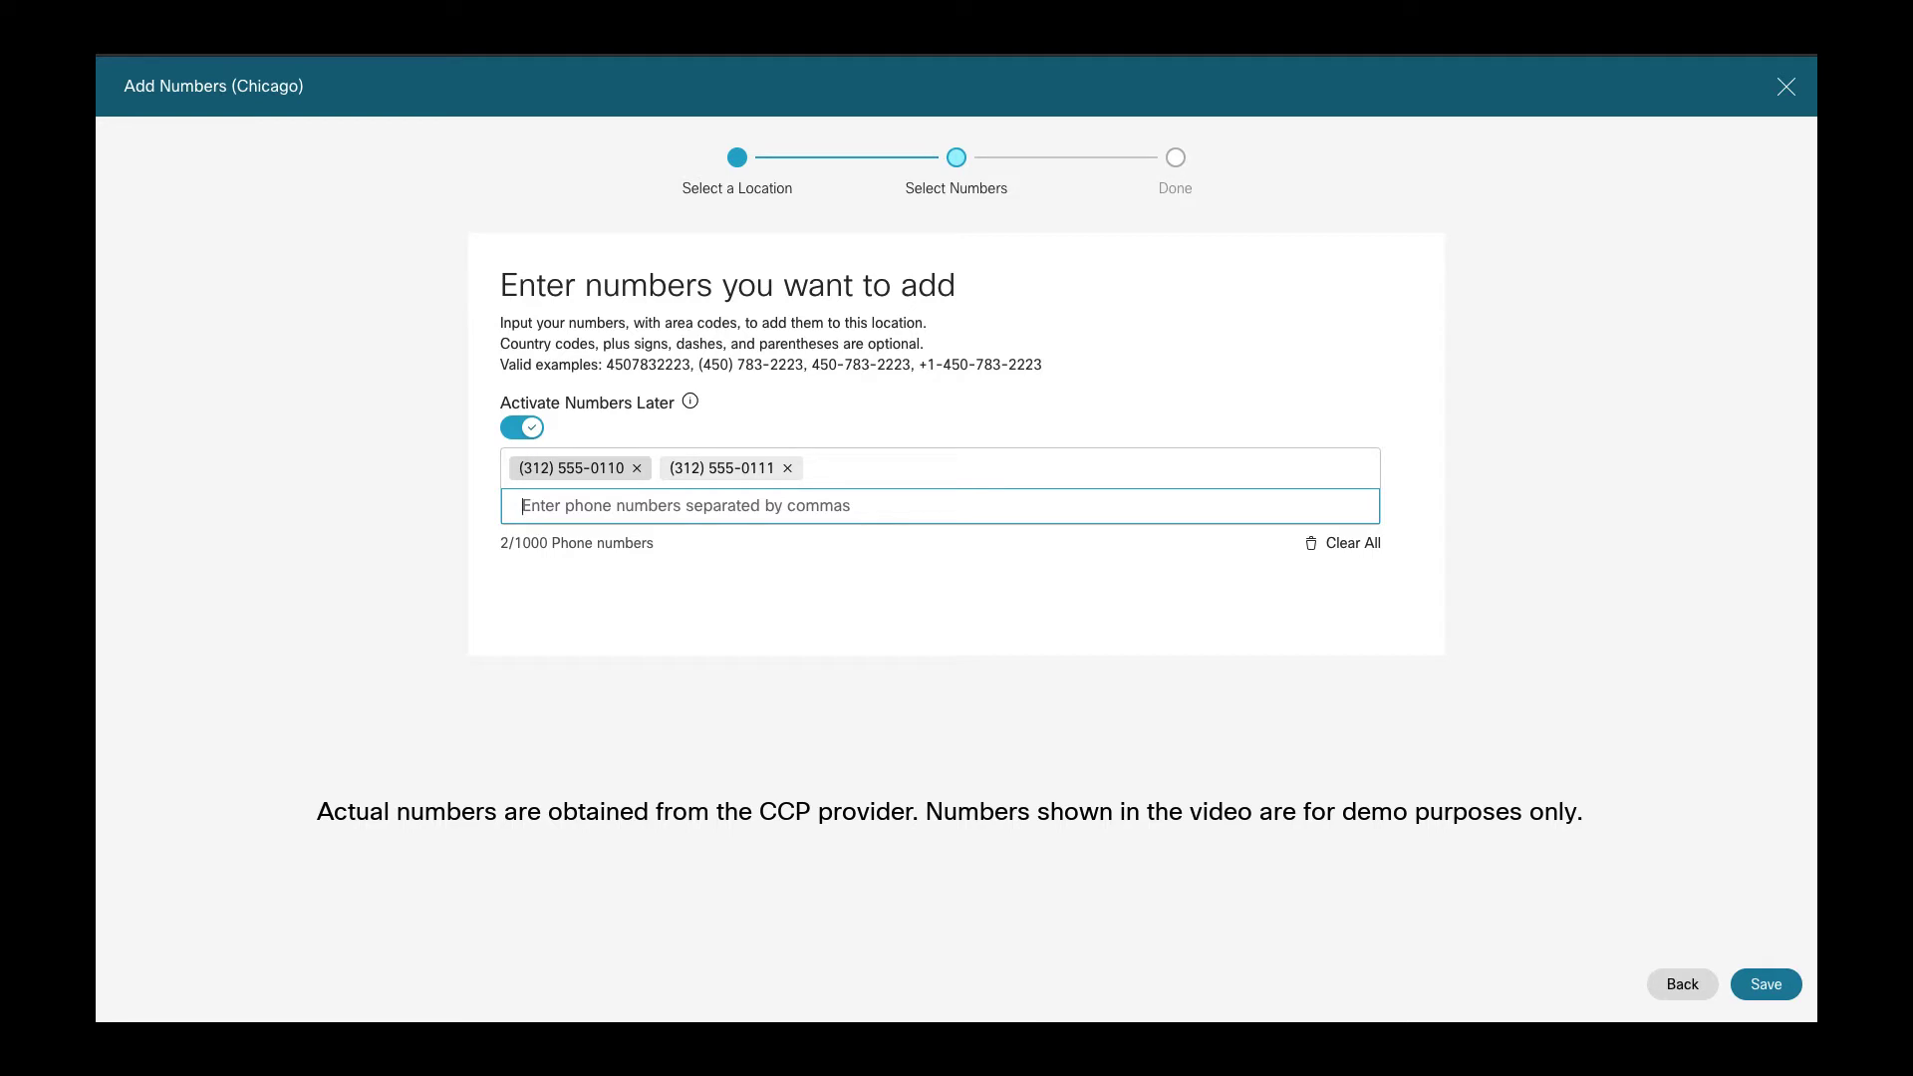
pyautogui.write('31255')
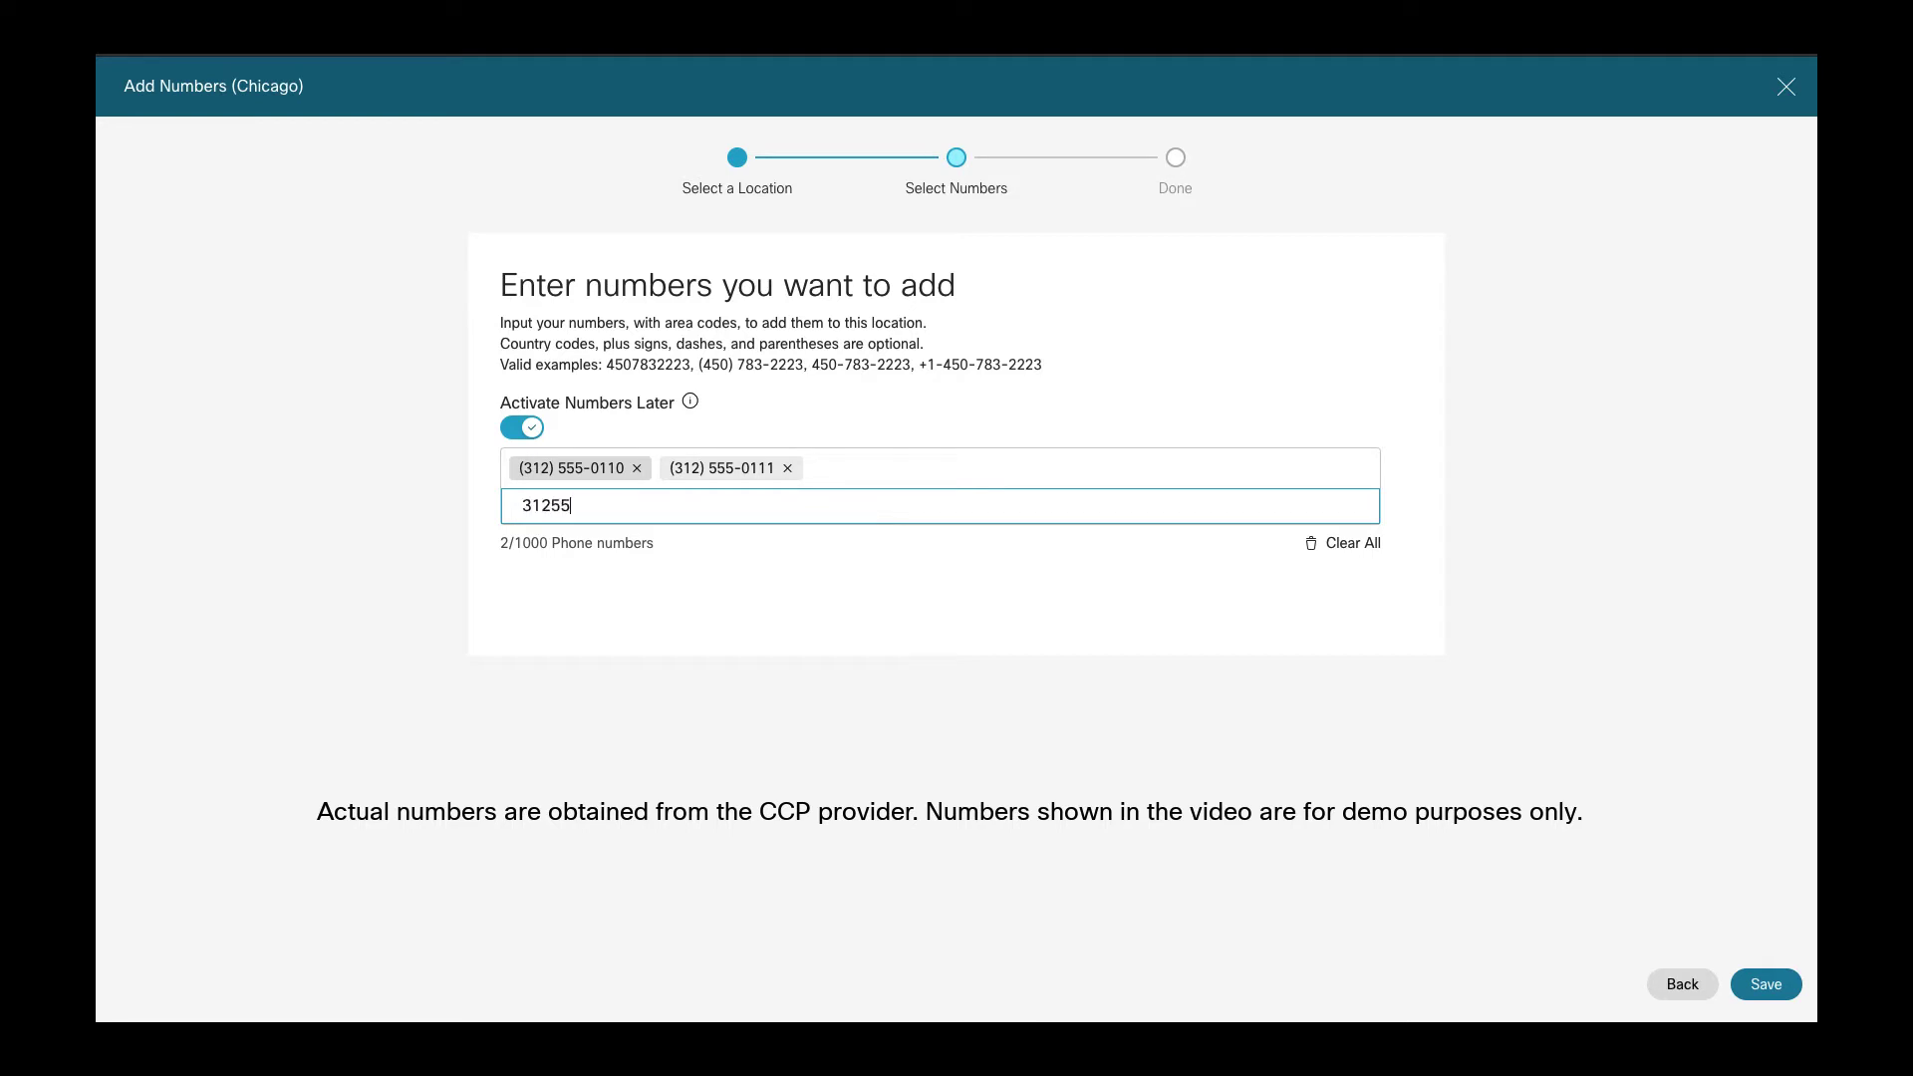
pyautogui.write('13')
pyautogui.press('Return')
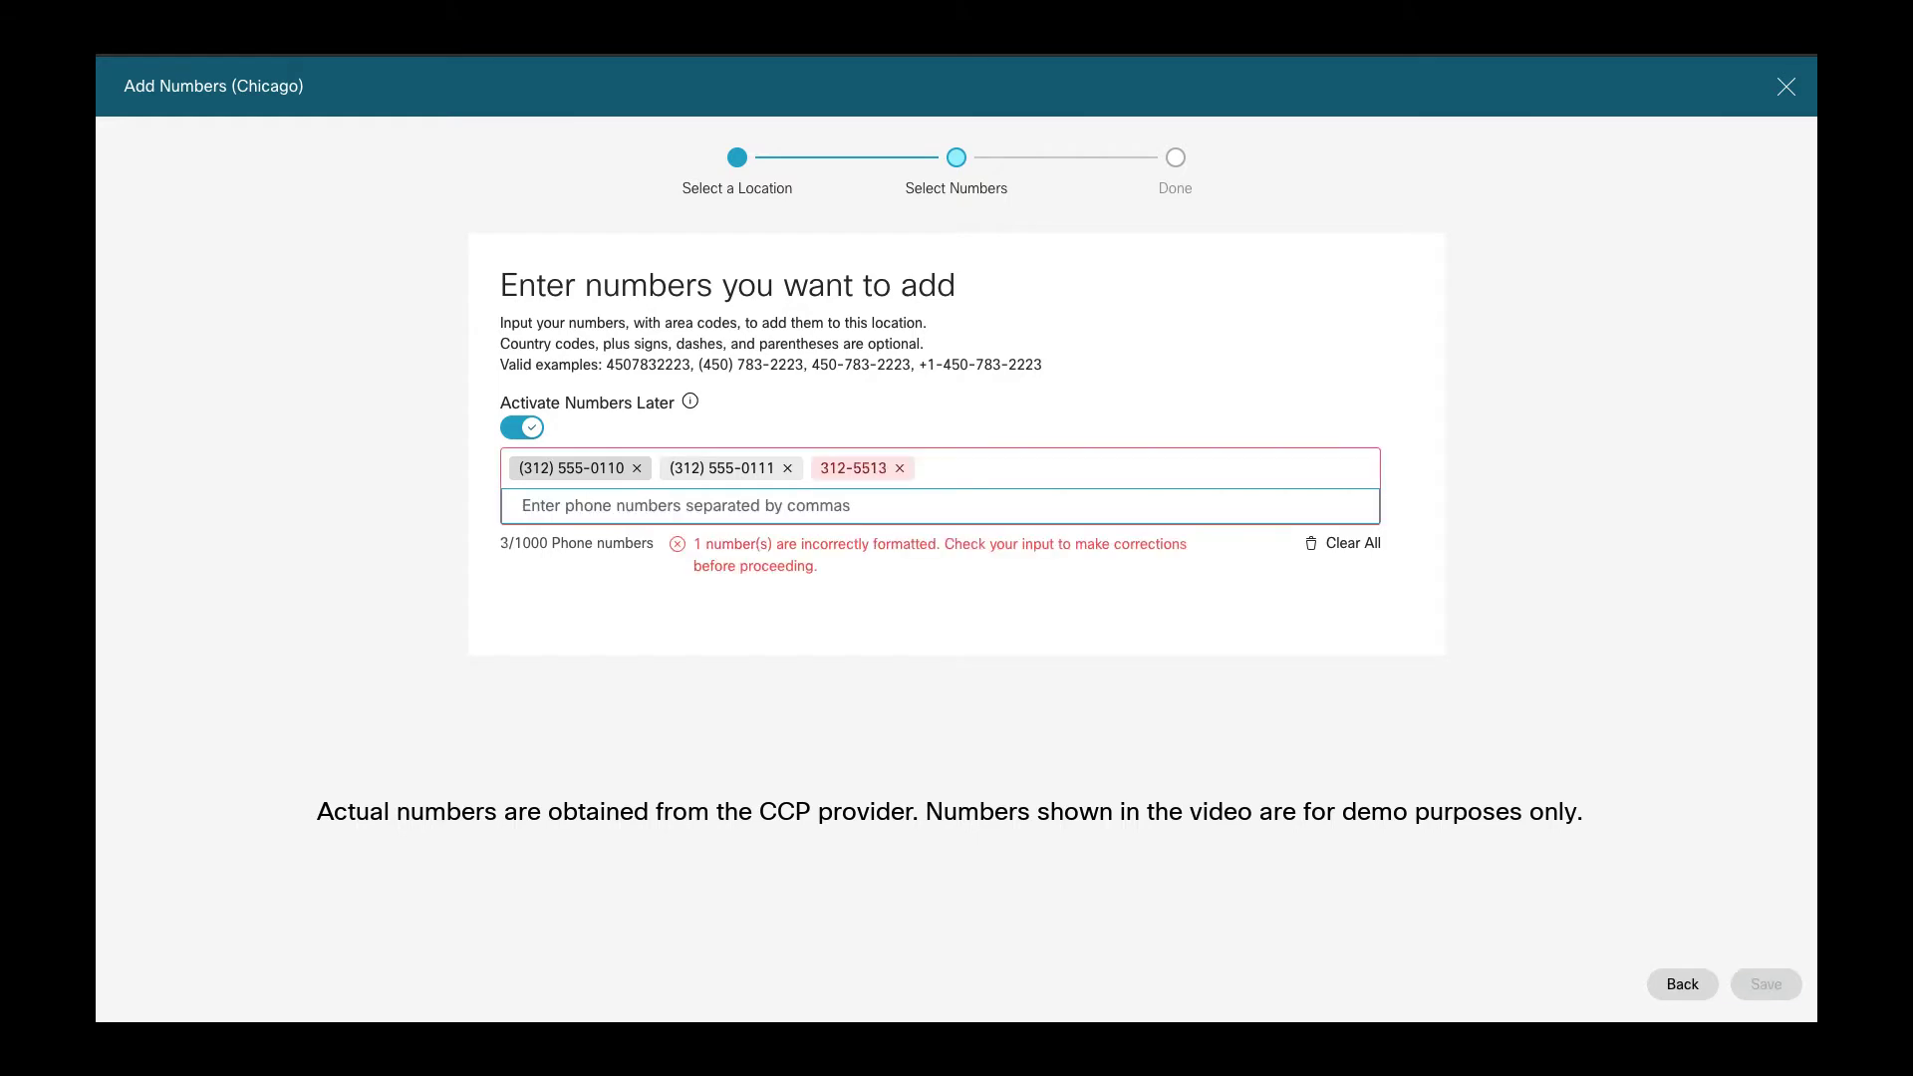
pyautogui.click(898, 468)
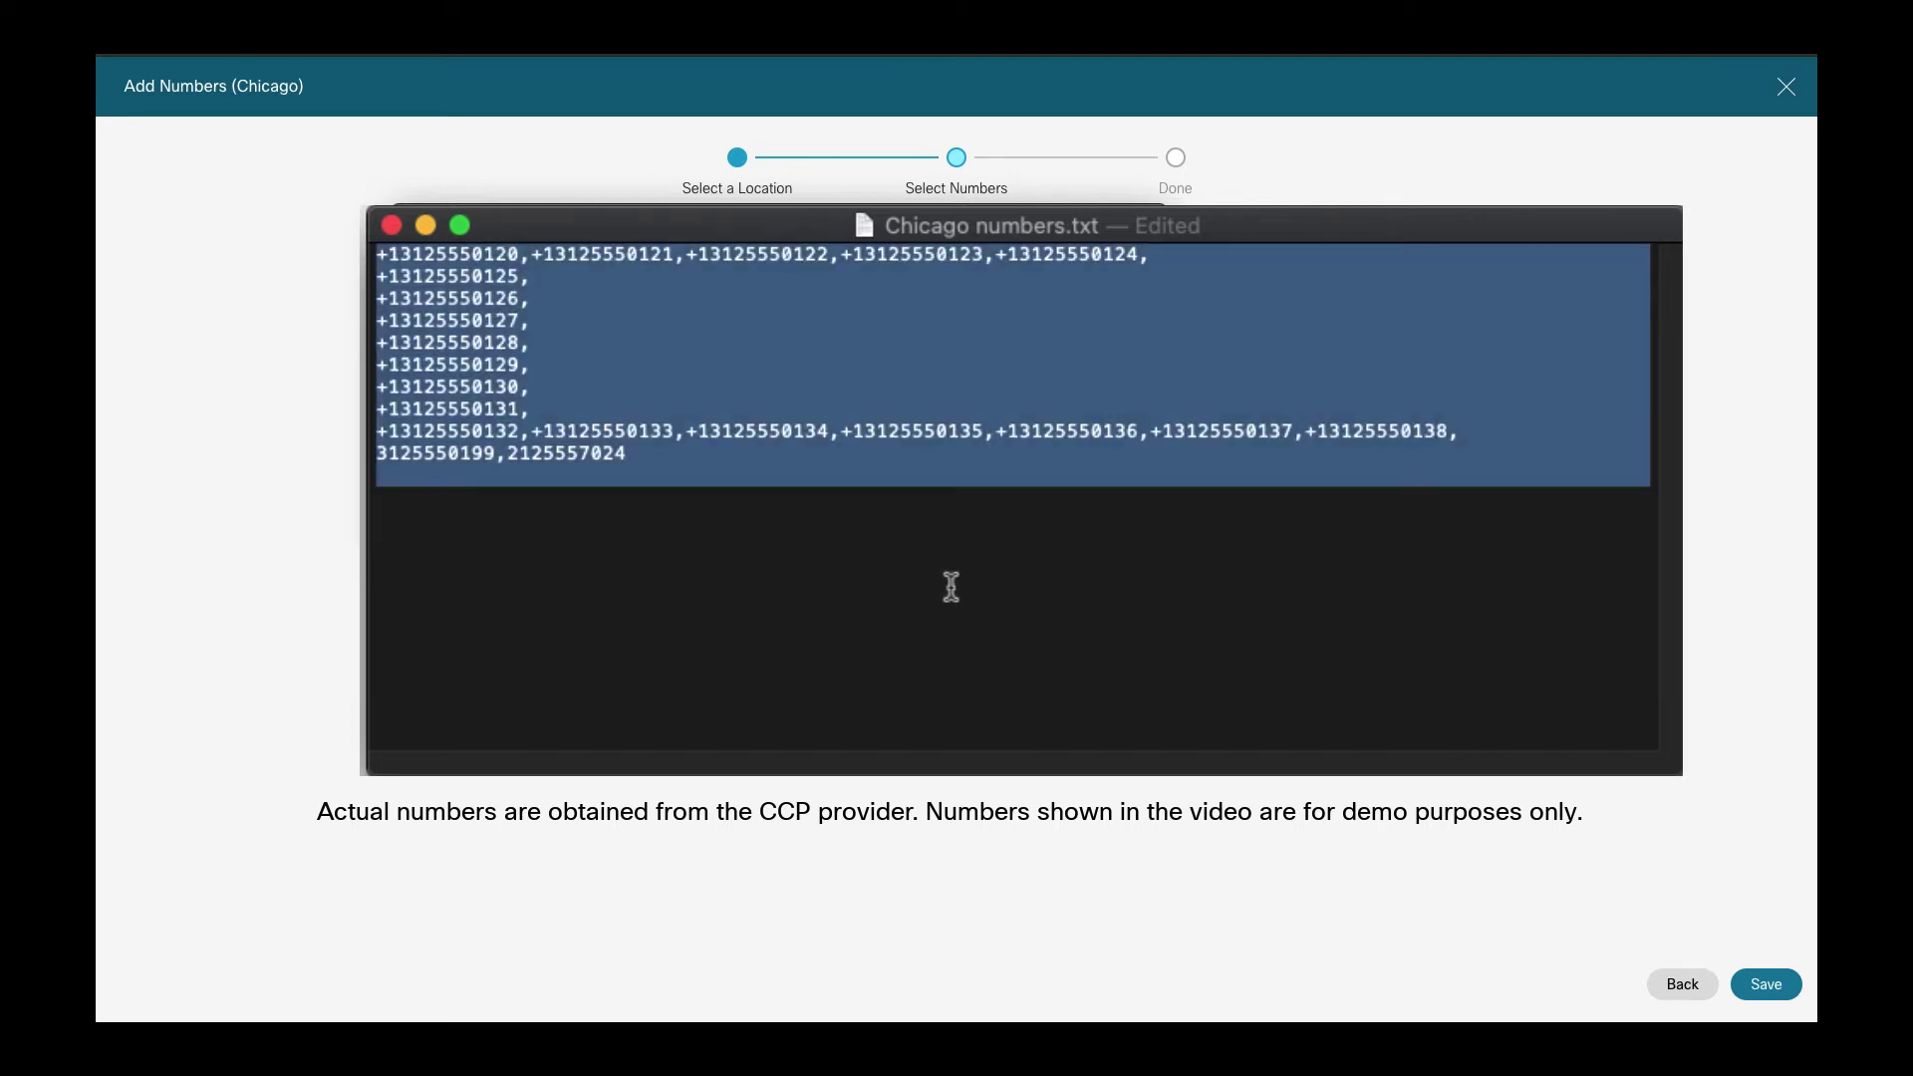
# - Paste the 21 numbers from Chicago numbers.txt and try saving all 23
pyautogui.click(681, 505)
pyautogui.write('(312) 555-0120, (312) 555-0121, (312) 555-0122, (312) 555-0123, (312) 555-0124, (312) 555-0125, (312) 555-0126, (312) 555-0127, (312) 555-0128, (312) 555-0129, (312) 555-0130, (312) 555-0131, (312) 555-0132, (312) 555-0133, (312) 555-0134, (312) 555-0135, (312) 555-0136, (312) 555-0137, (312) 555-0138, (312) 555-0199, (212) 555-7024')
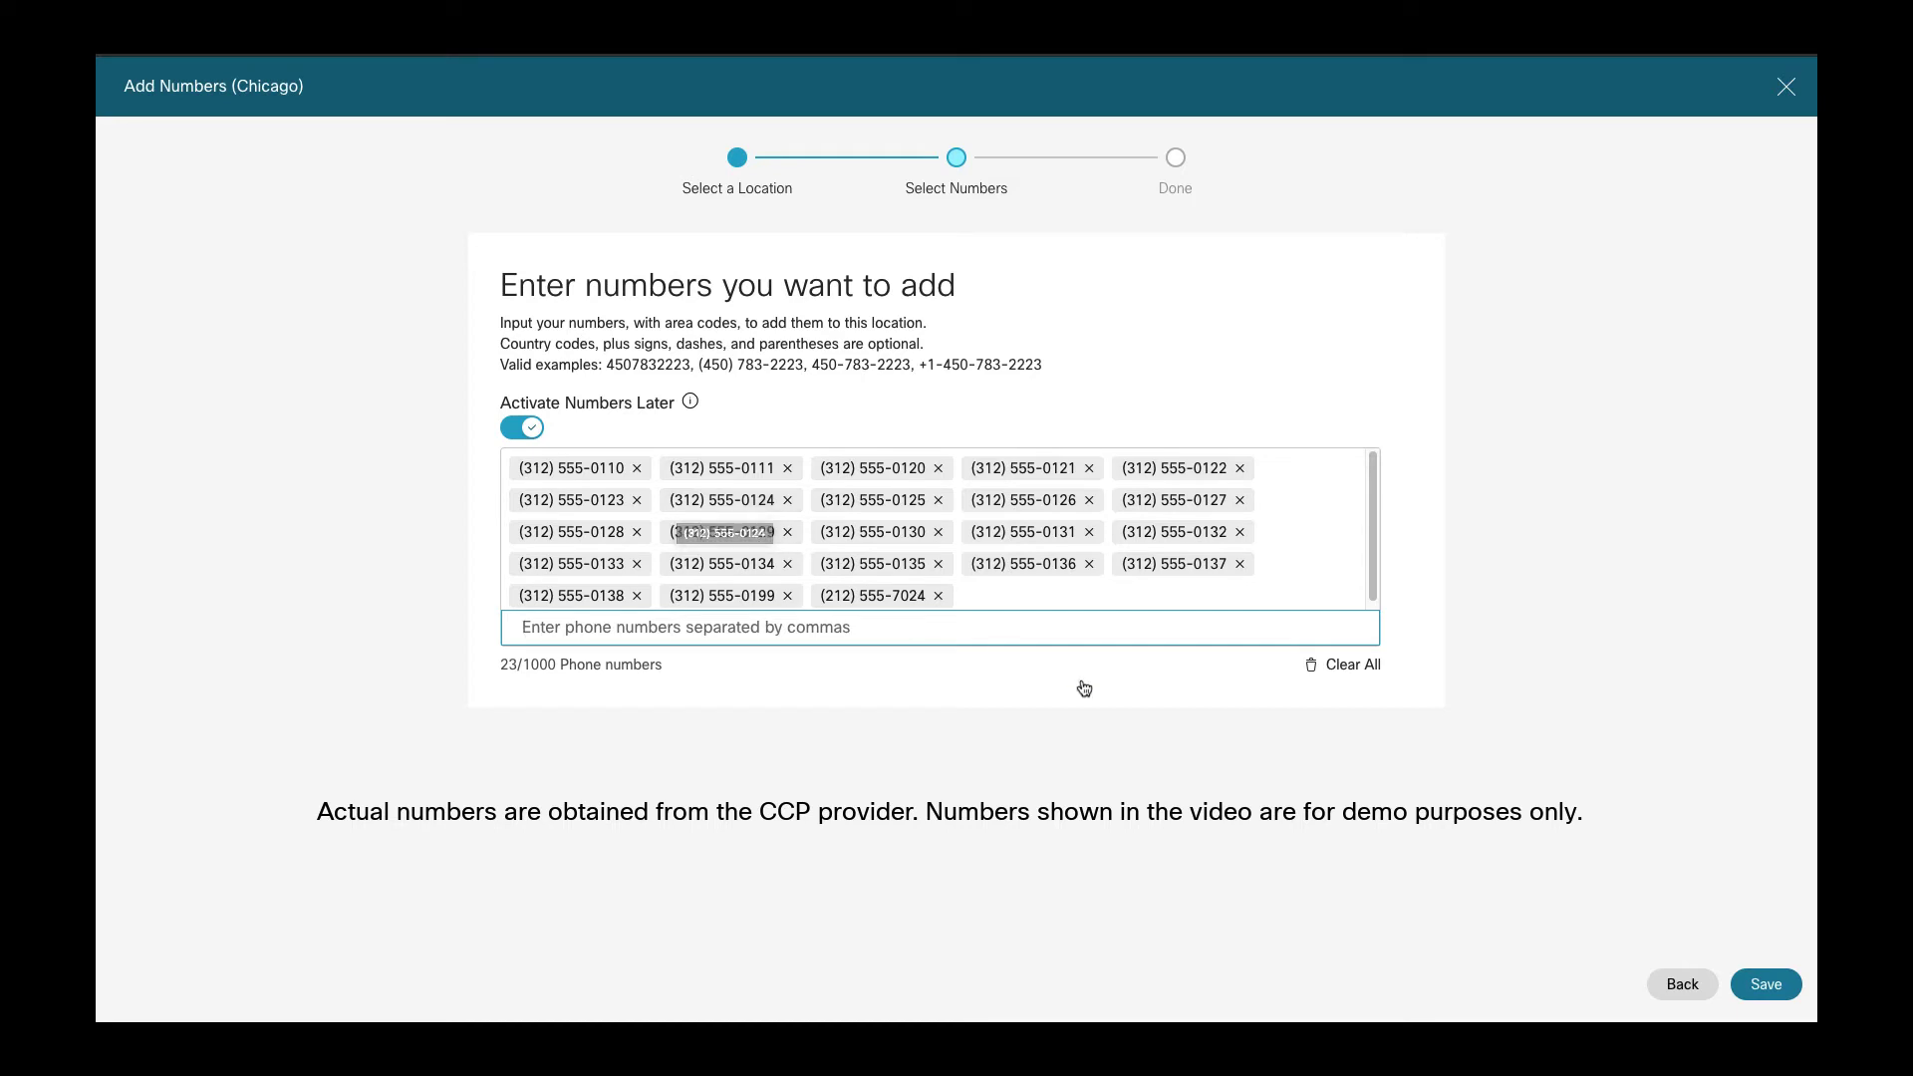
pyautogui.click(1776, 985)
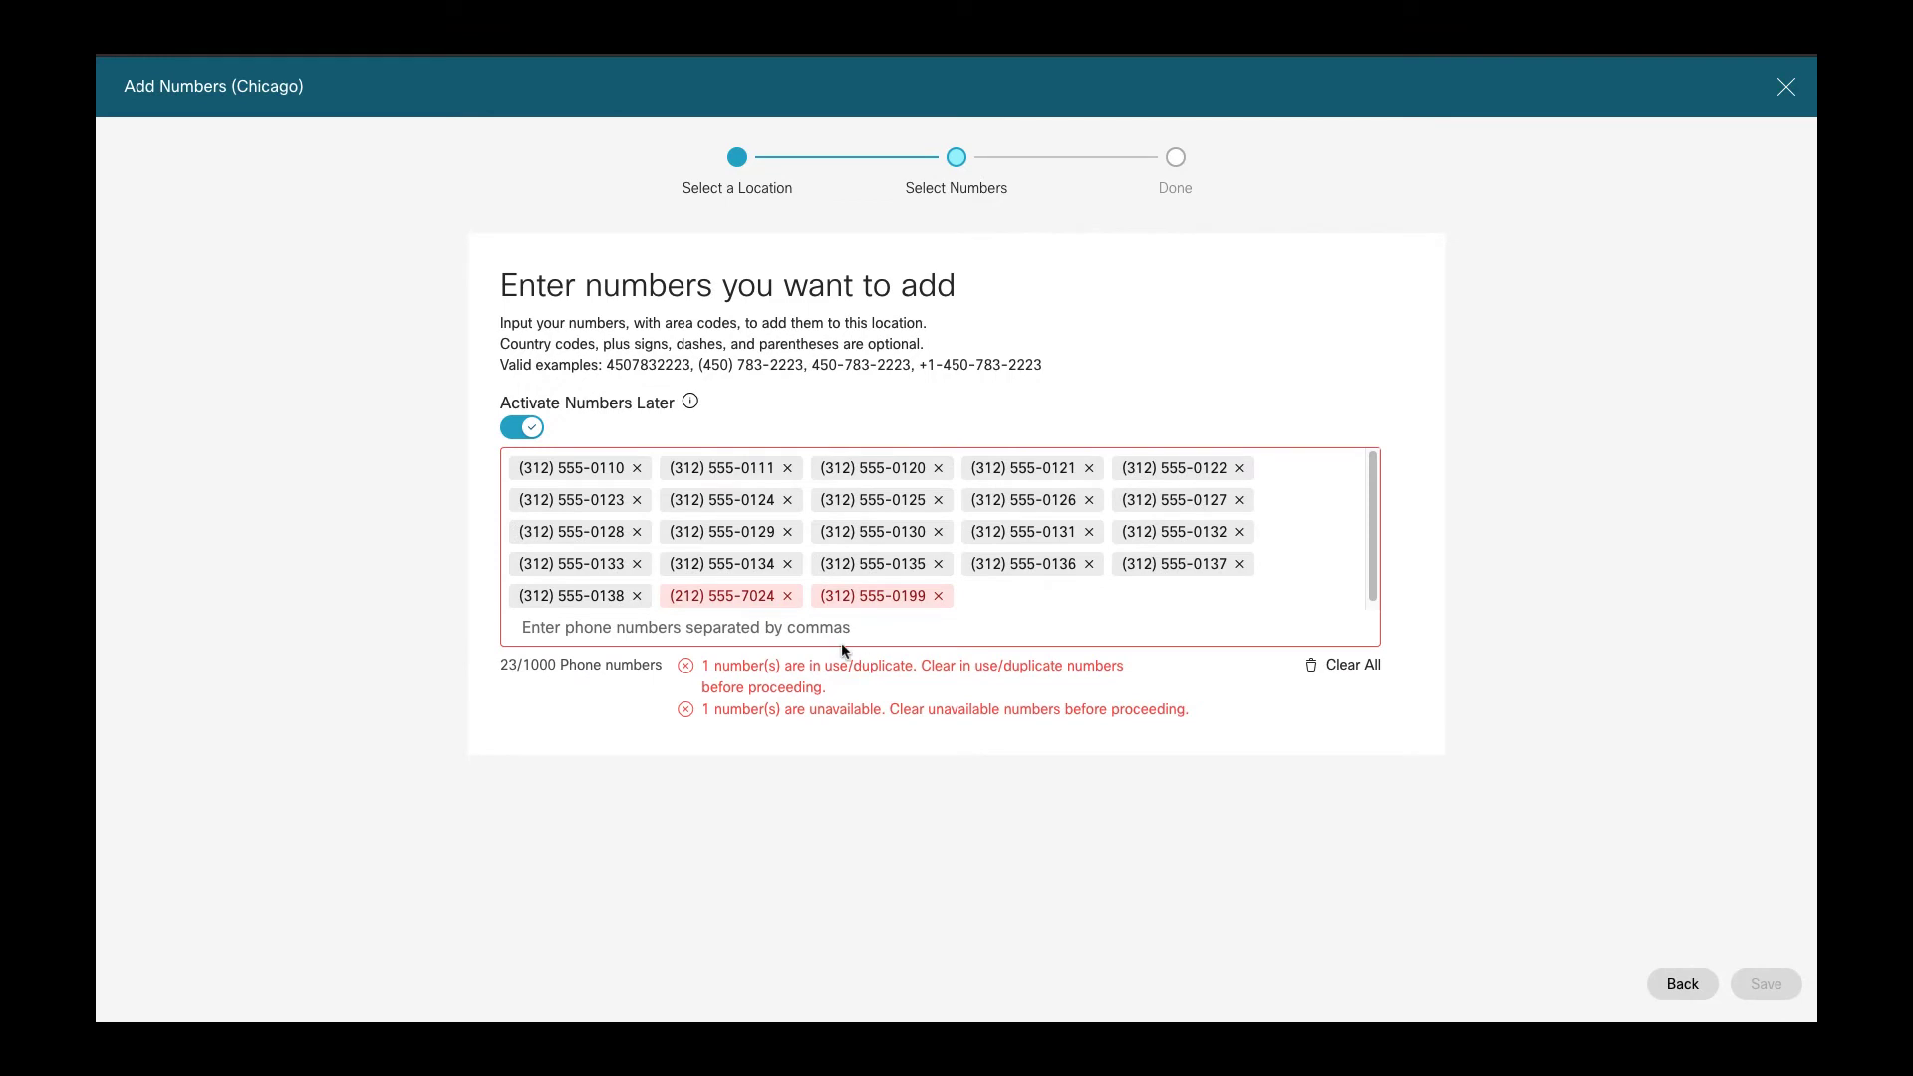
pyautogui.click(786, 596)
pyautogui.click(787, 596)
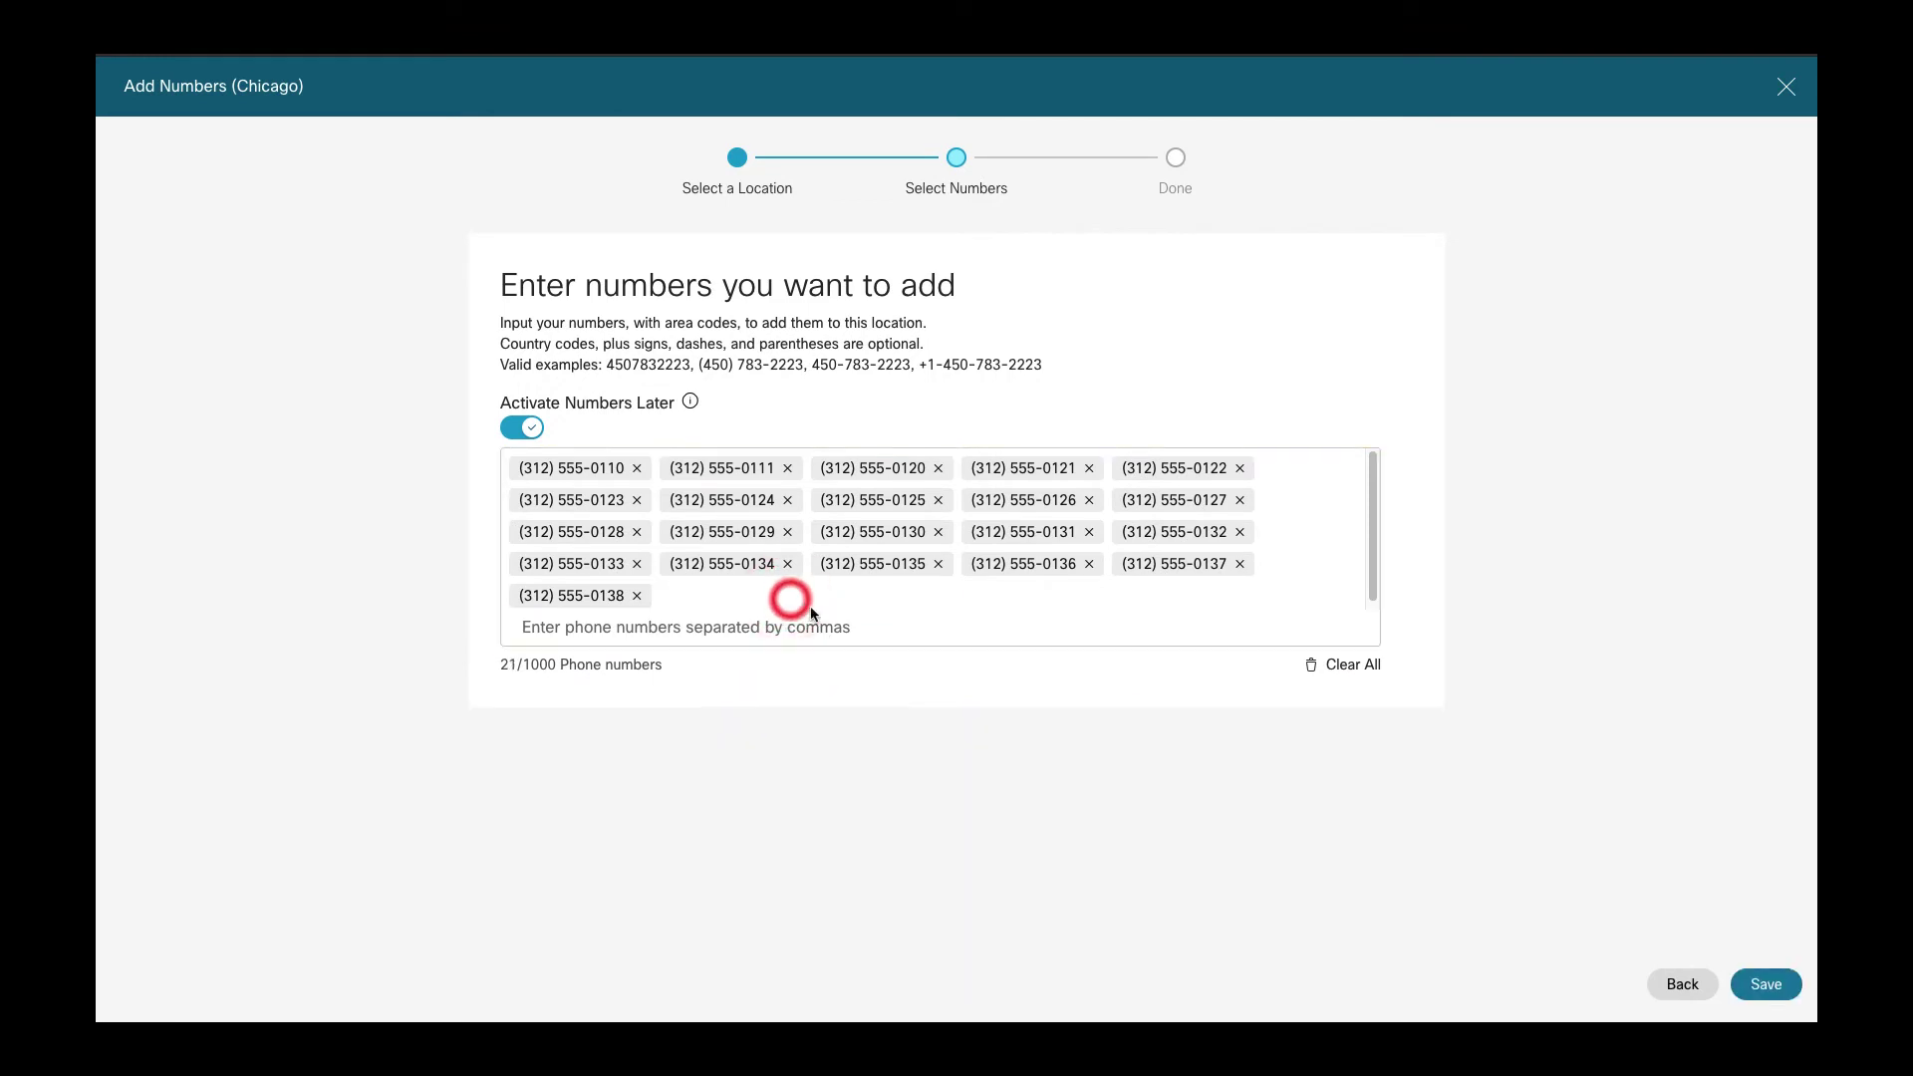
pyautogui.click(1763, 984)
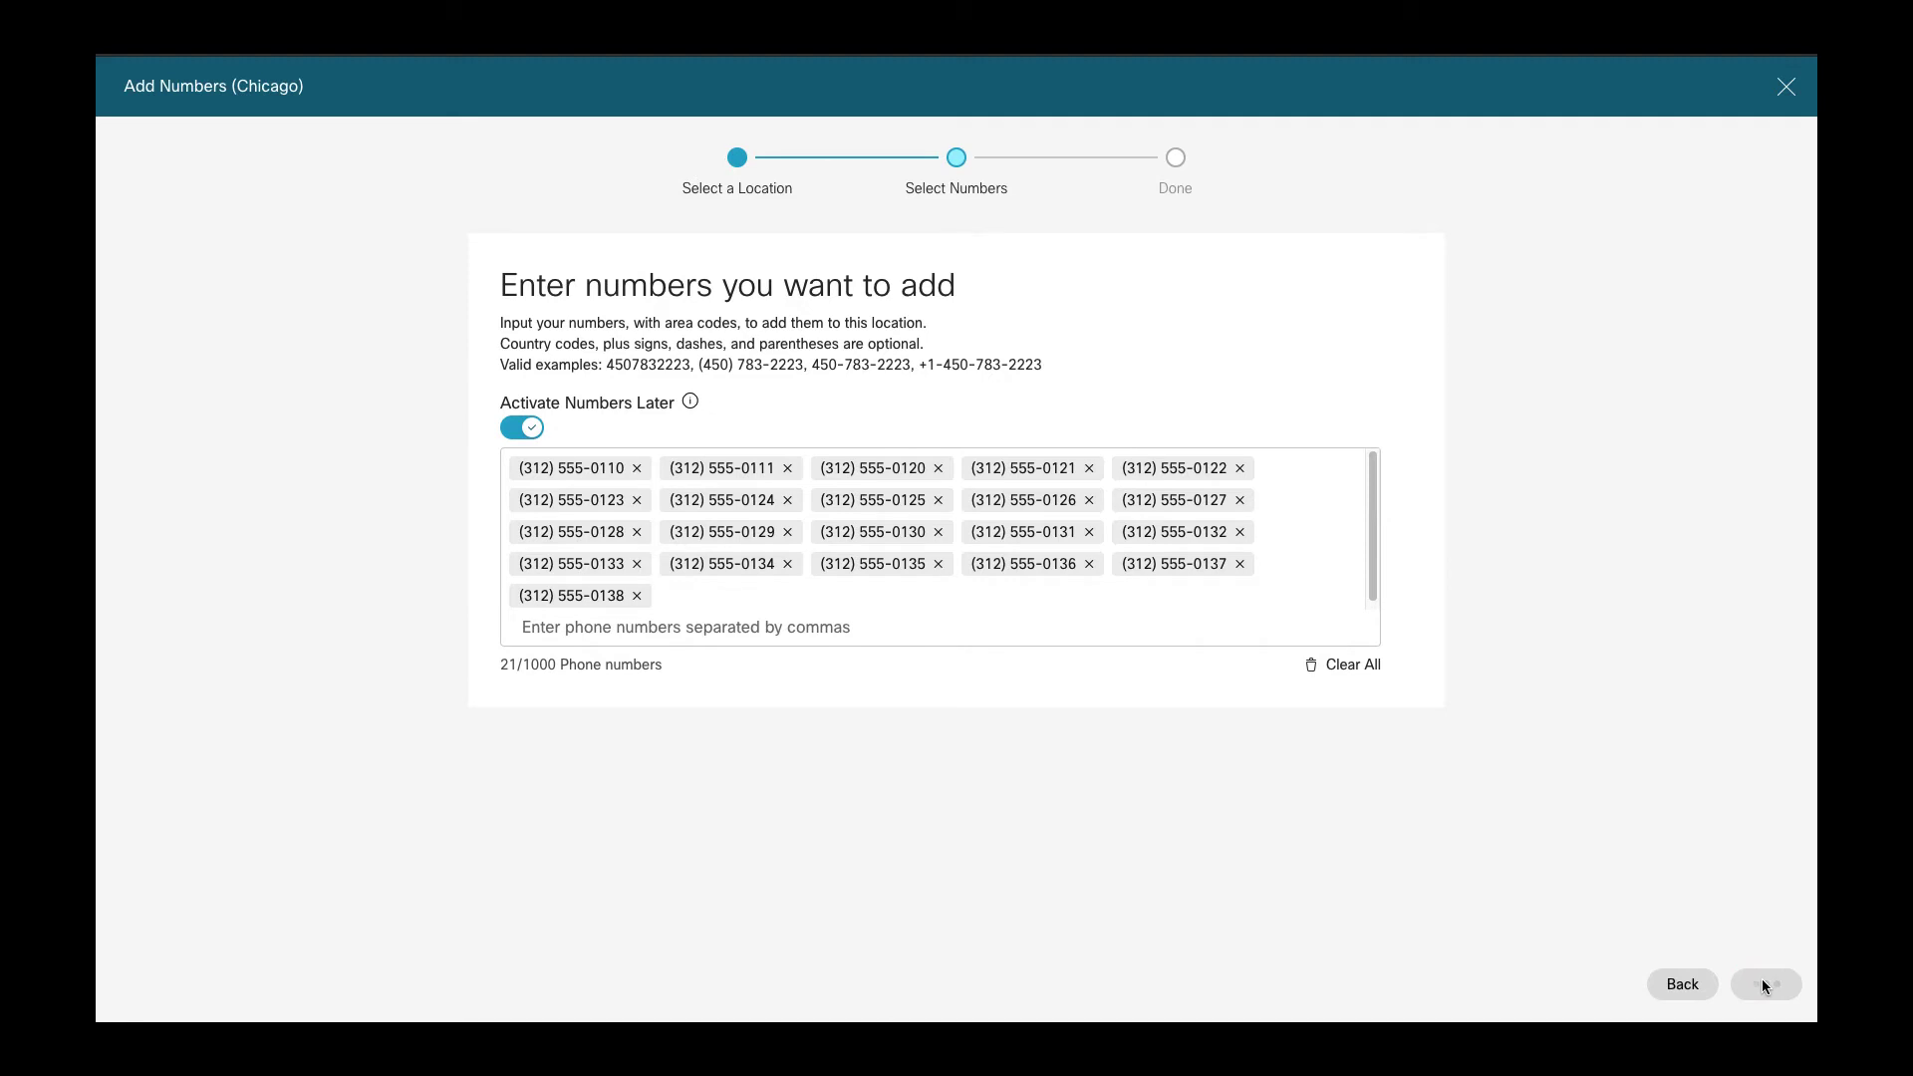
pyautogui.click(1788, 942)
pyautogui.click(1765, 985)
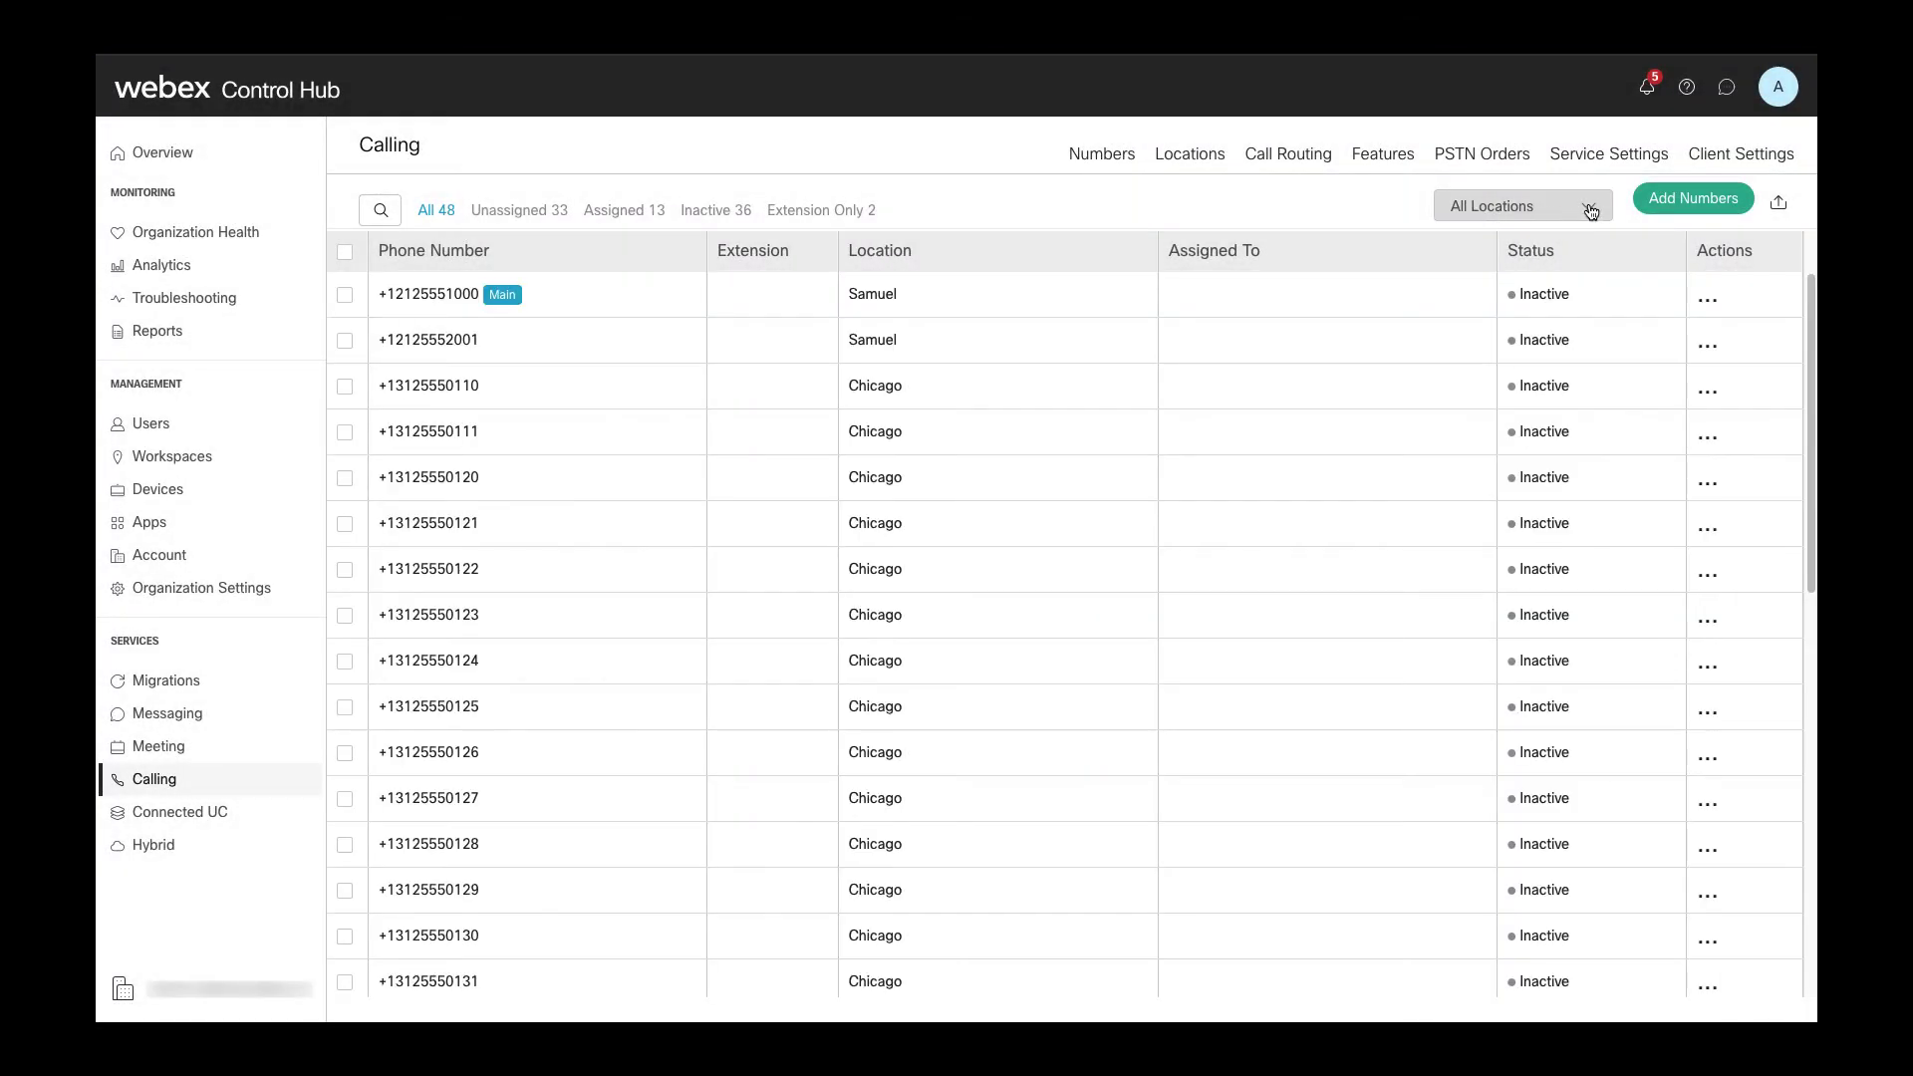
# - Filter the number list to the Chicago location by searching 'ch'
pyautogui.click(1591, 209)
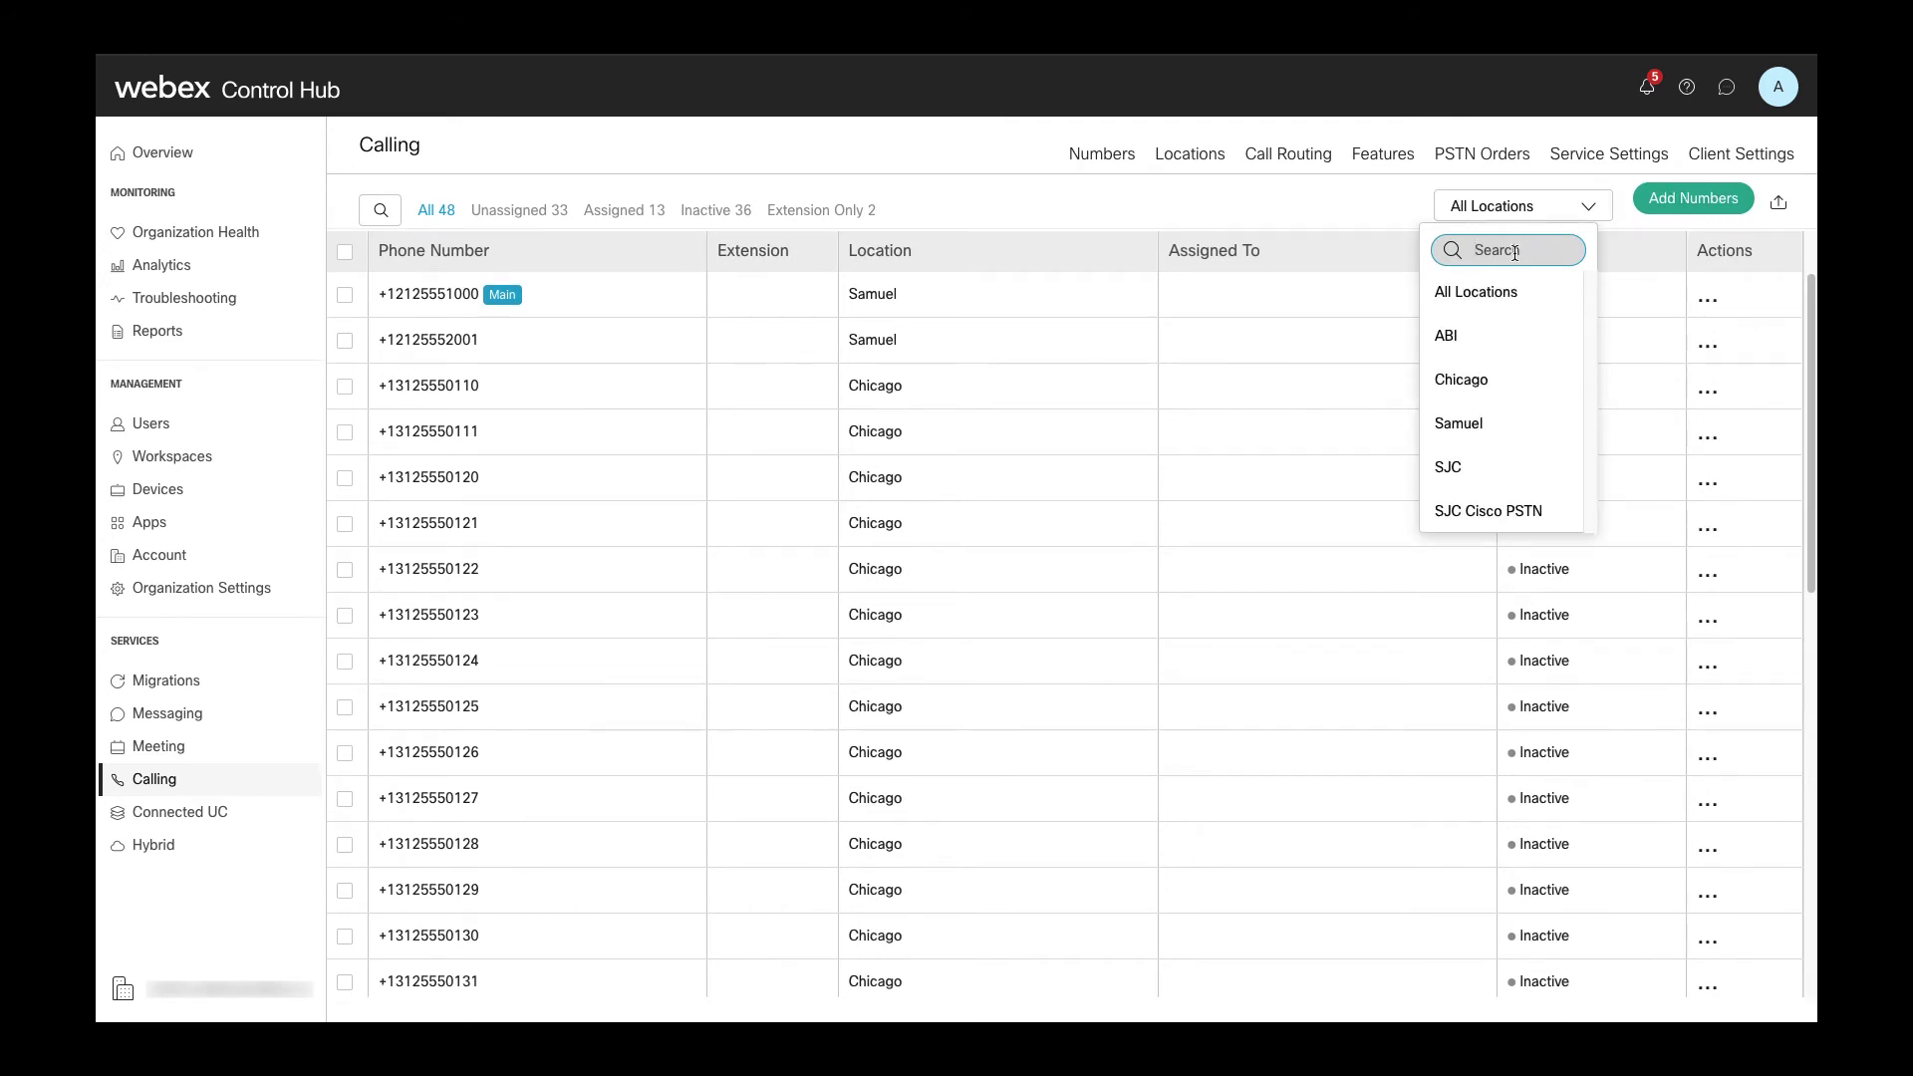
pyautogui.write('ch')
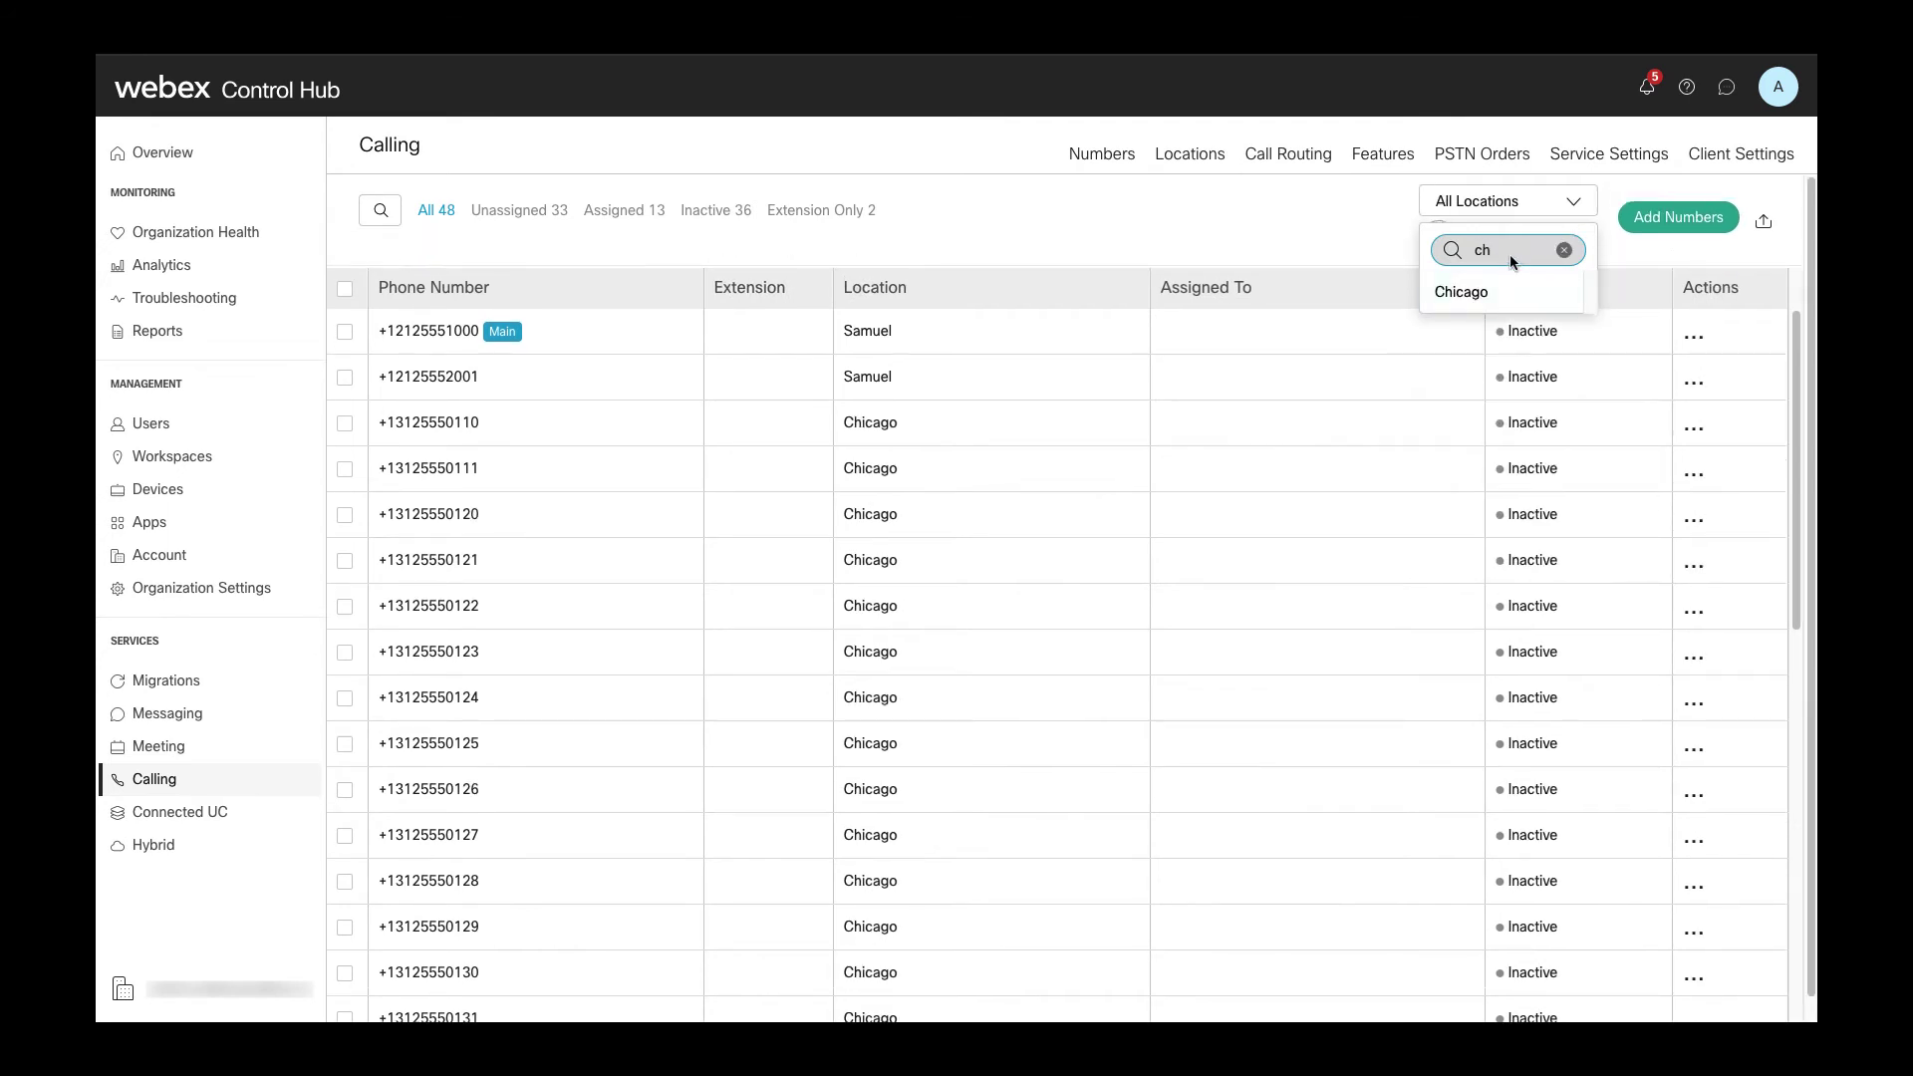
pyautogui.click(1464, 292)
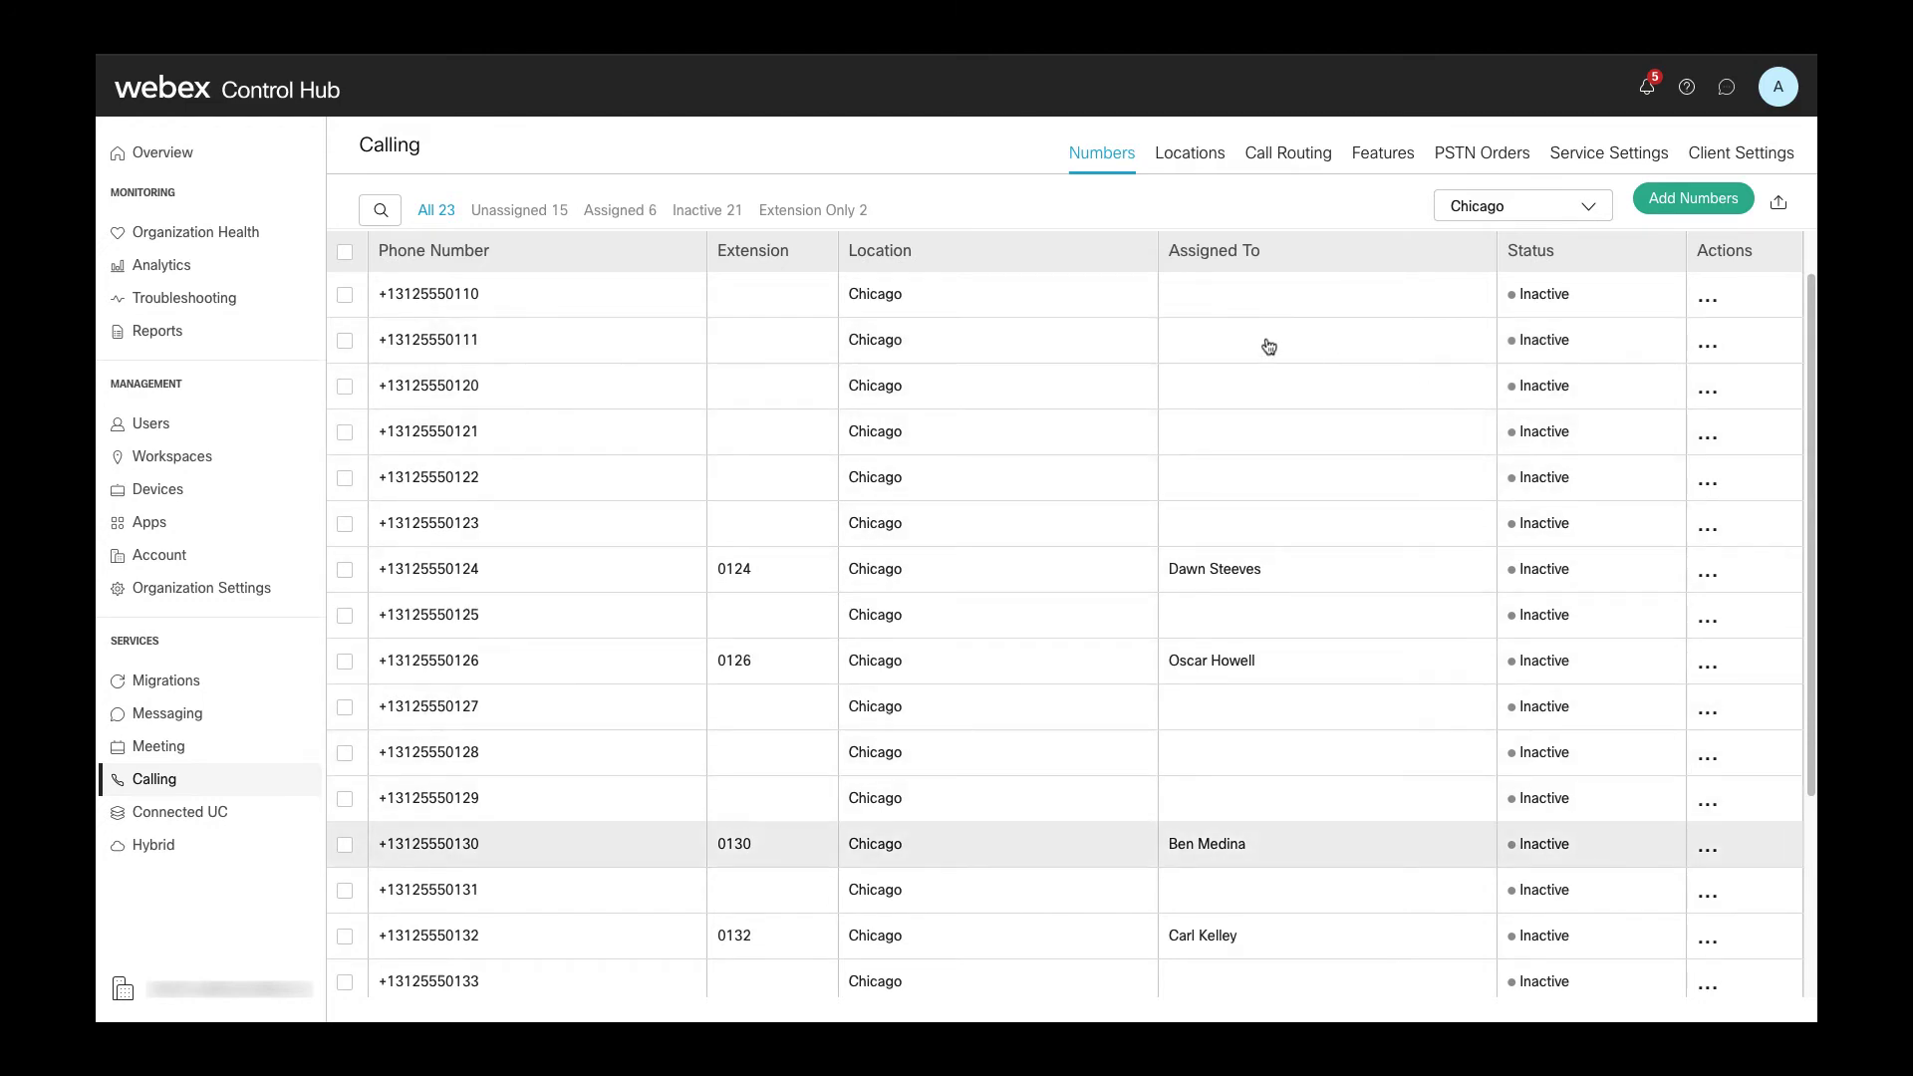
# - Review Chicago's unassigned and assigned numbers using the status filters
pyautogui.click(502, 211)
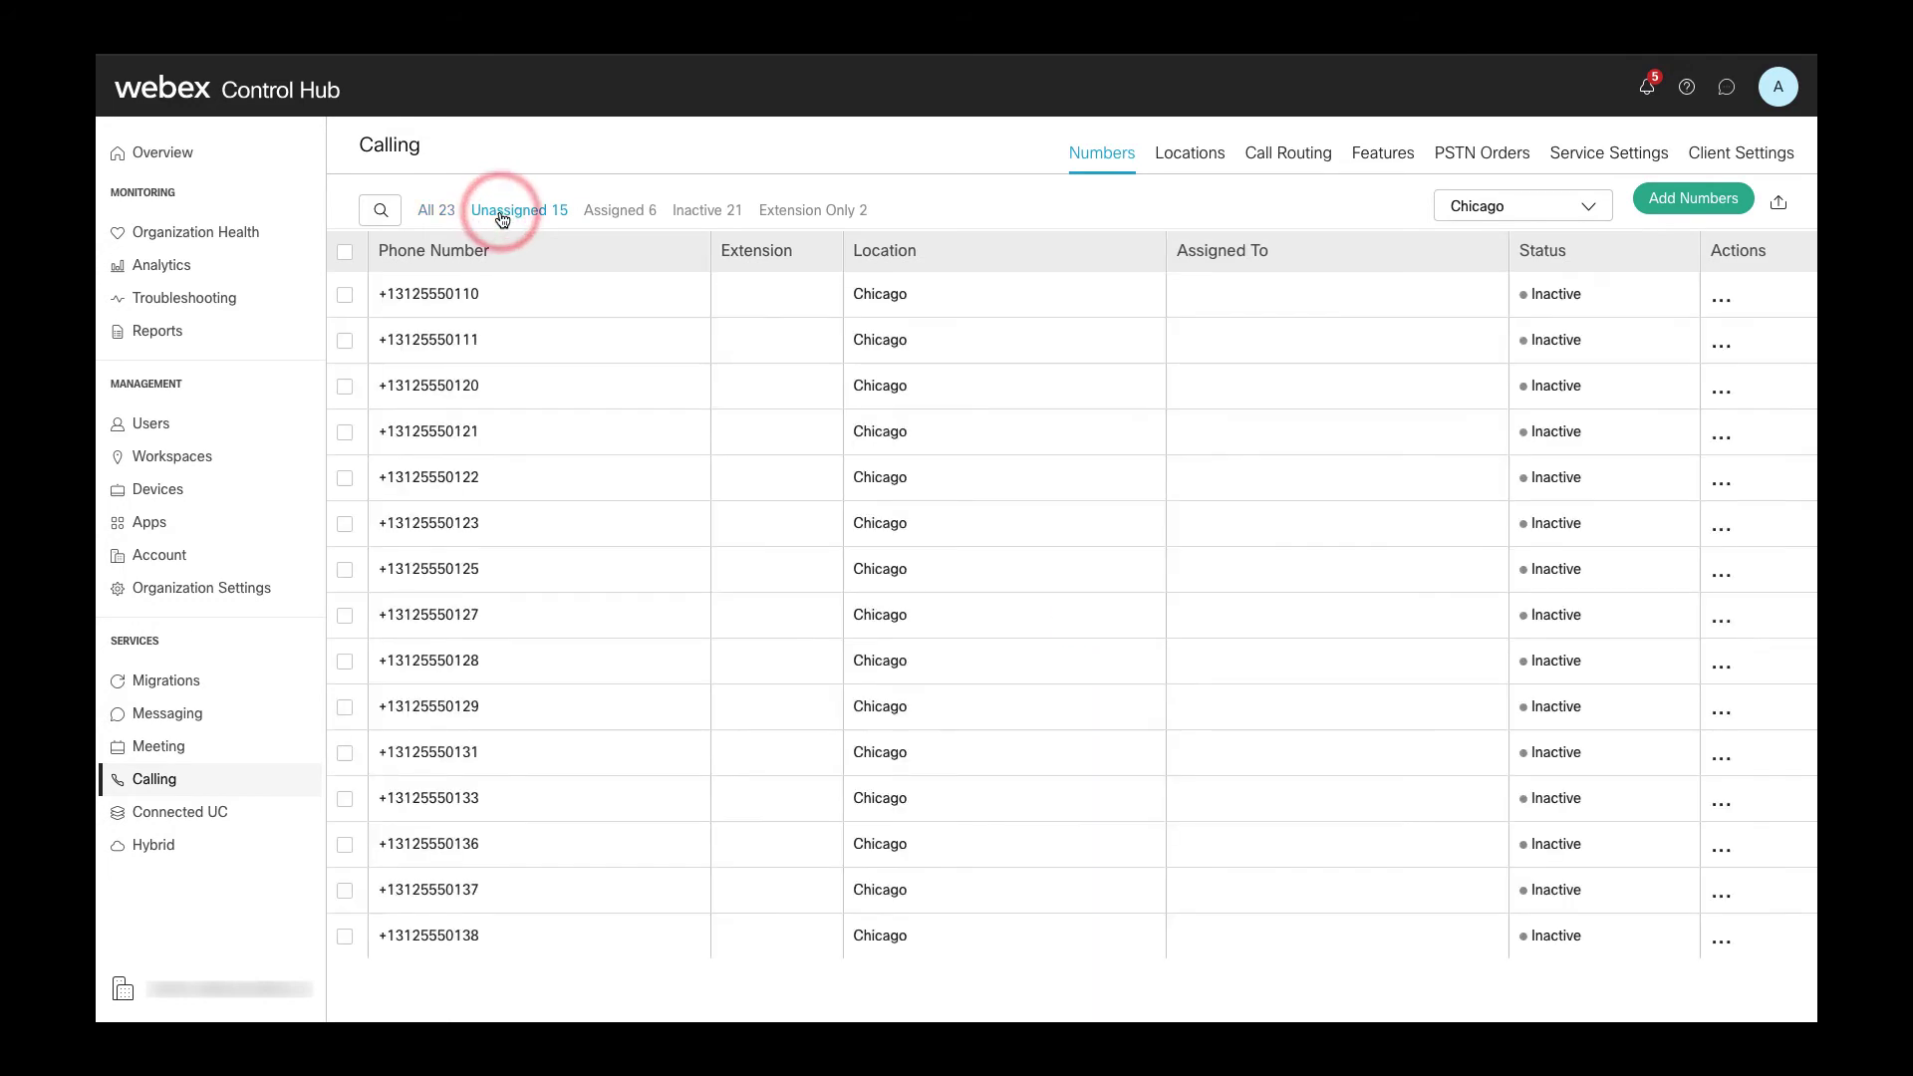
pyautogui.click(612, 214)
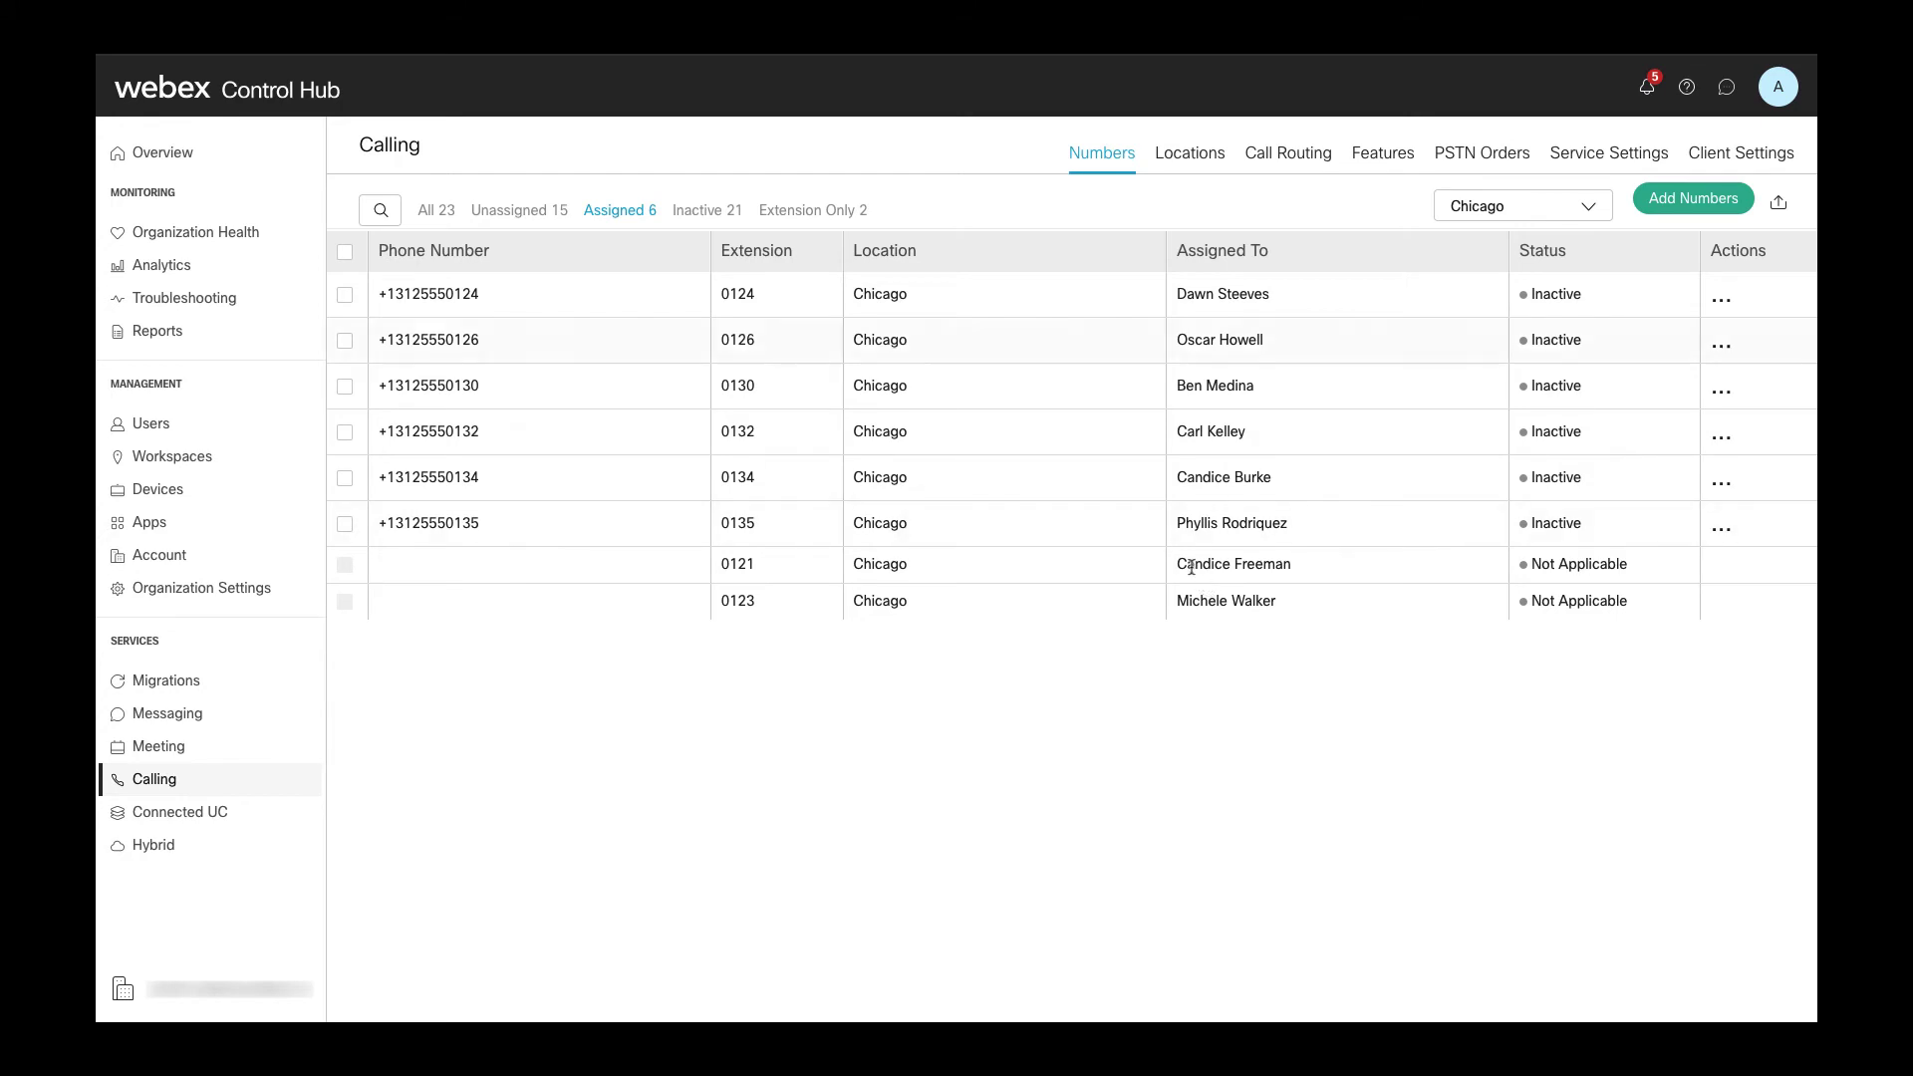
pyautogui.click(845, 212)
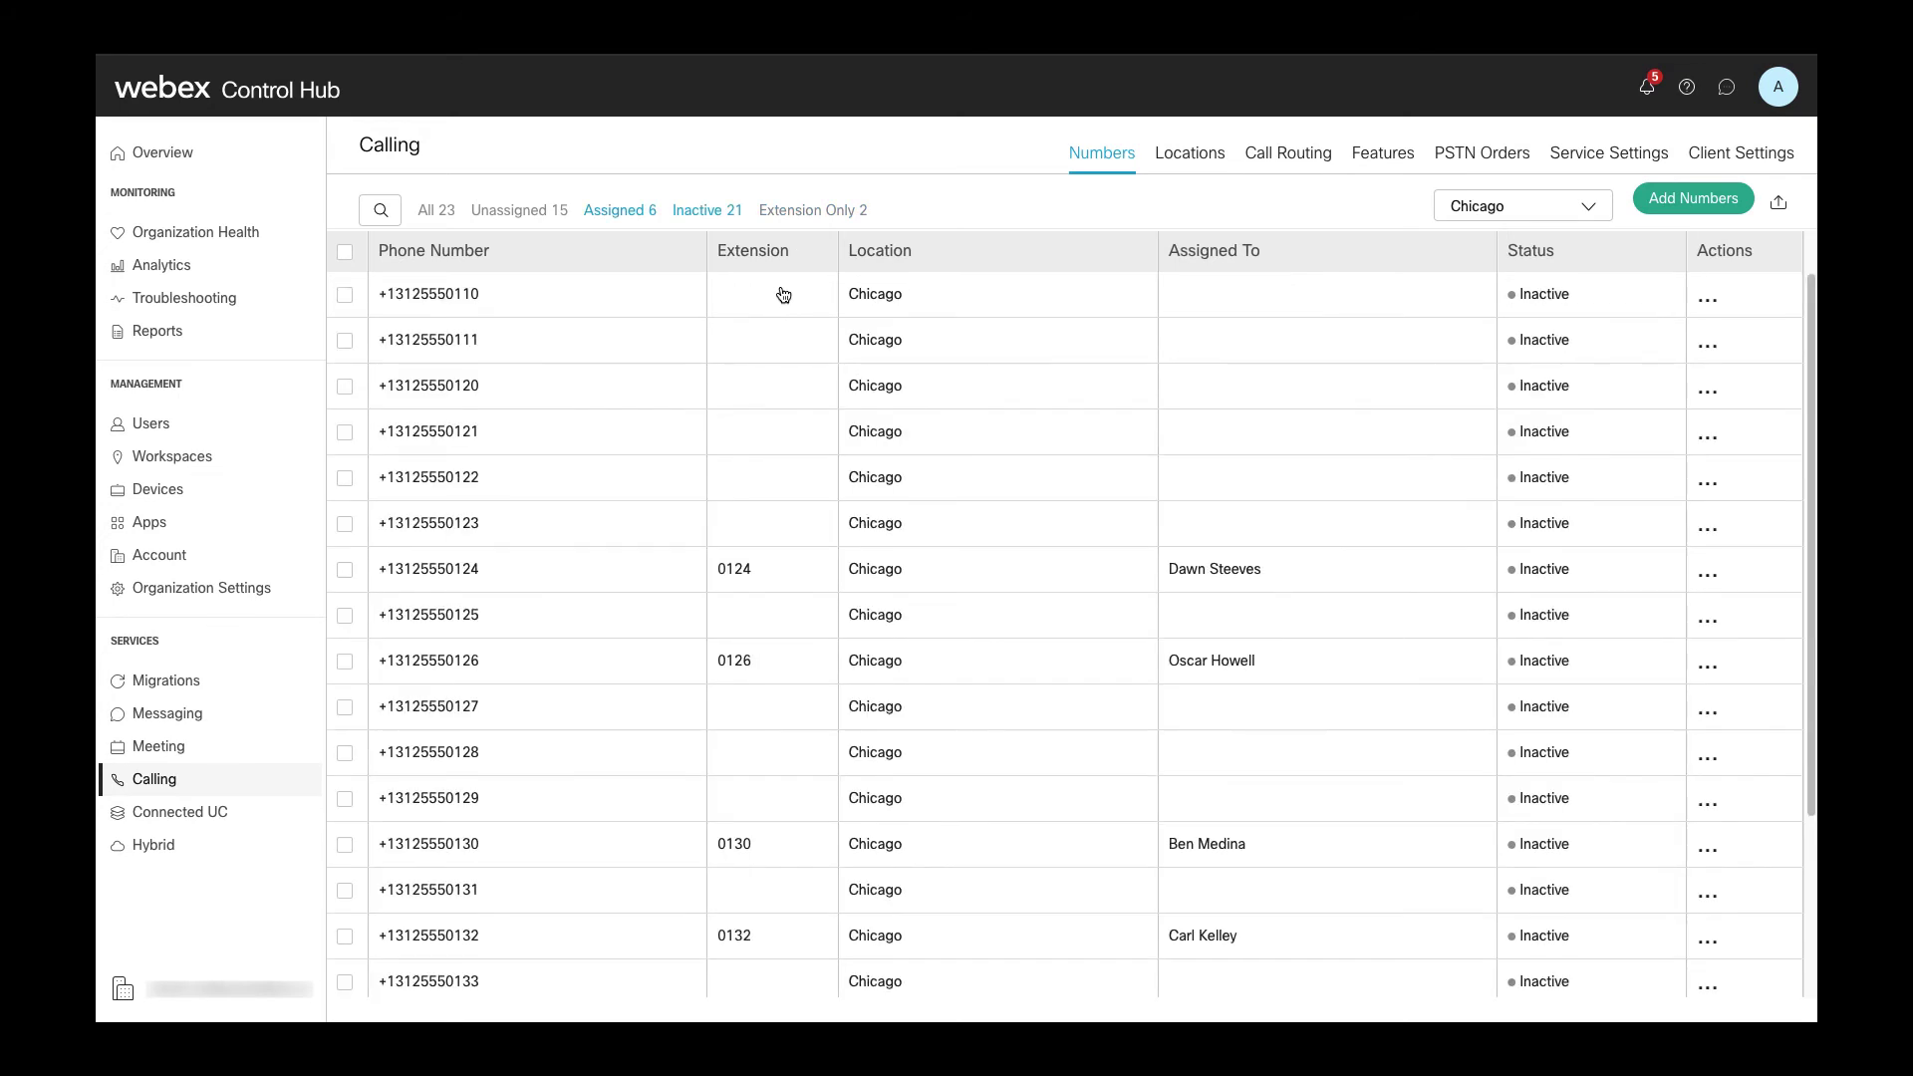
pyautogui.click(622, 211)
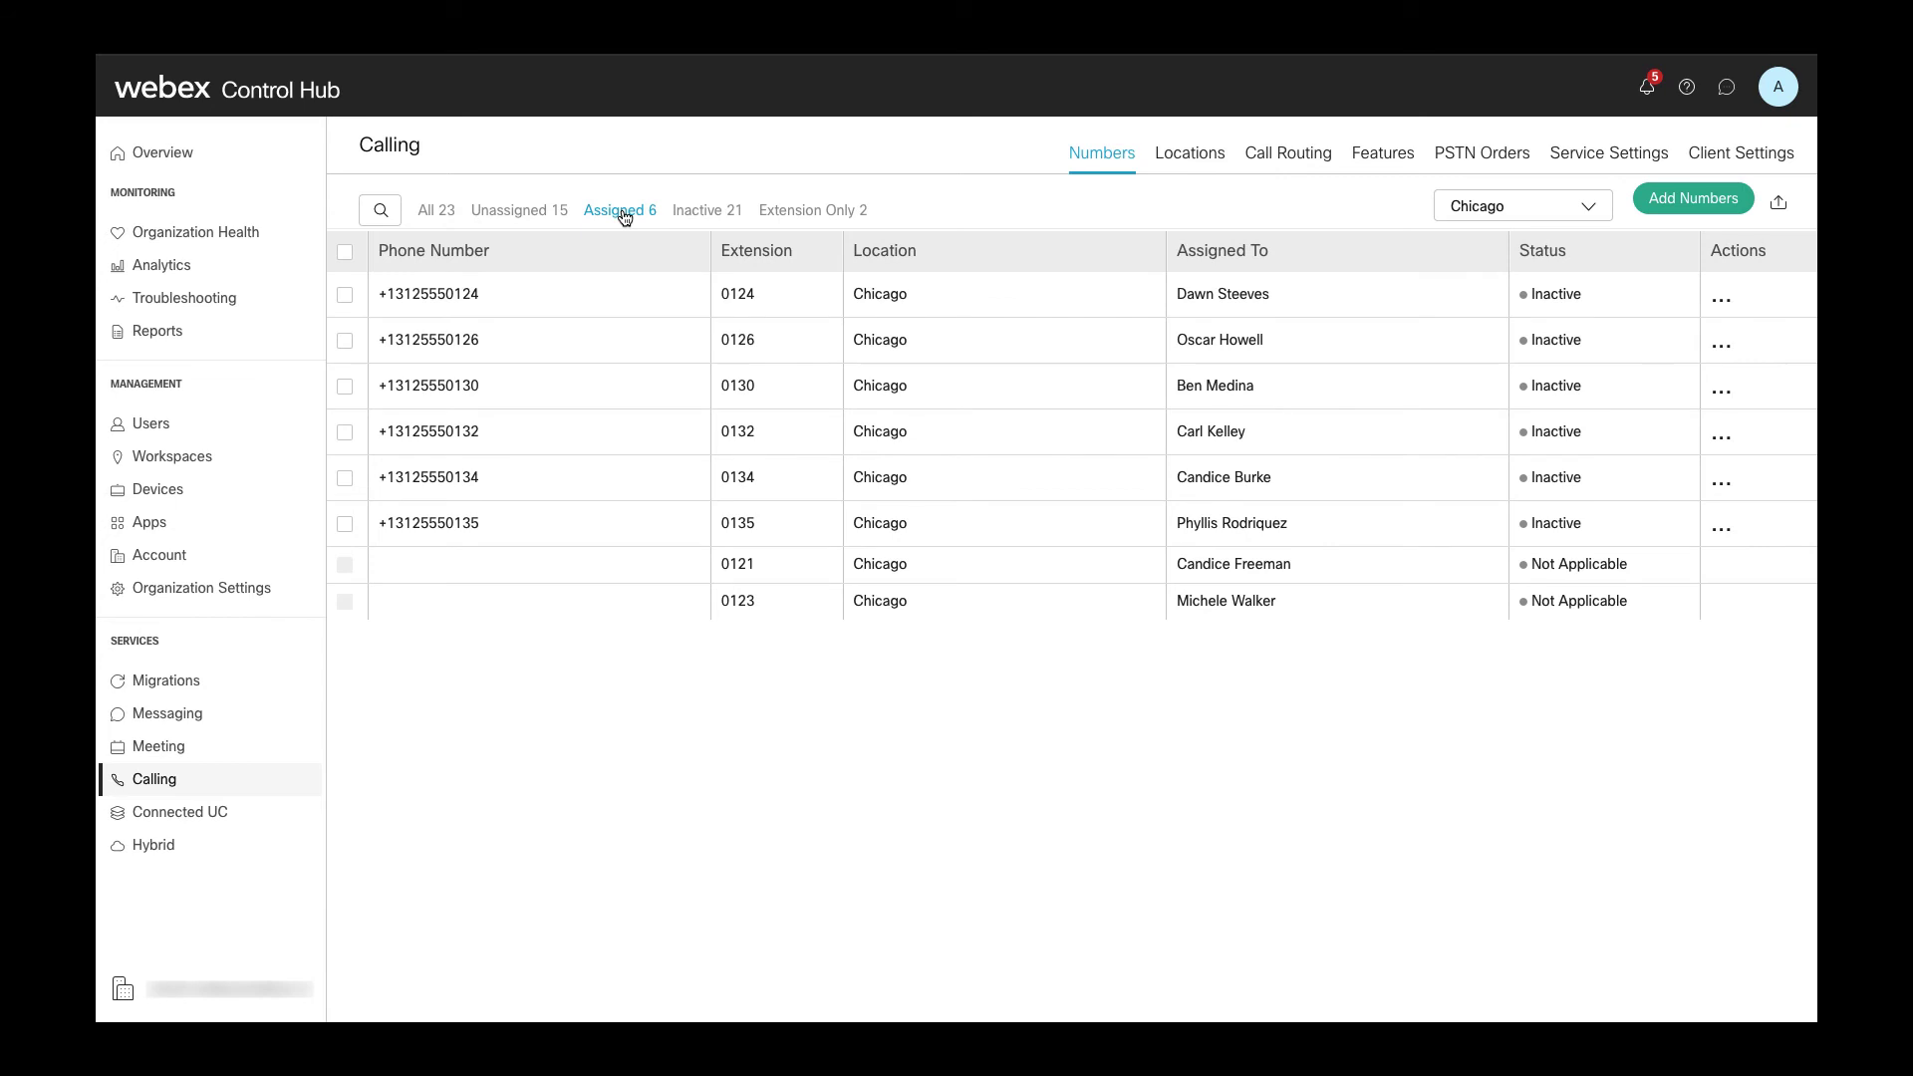
pyautogui.click(1726, 299)
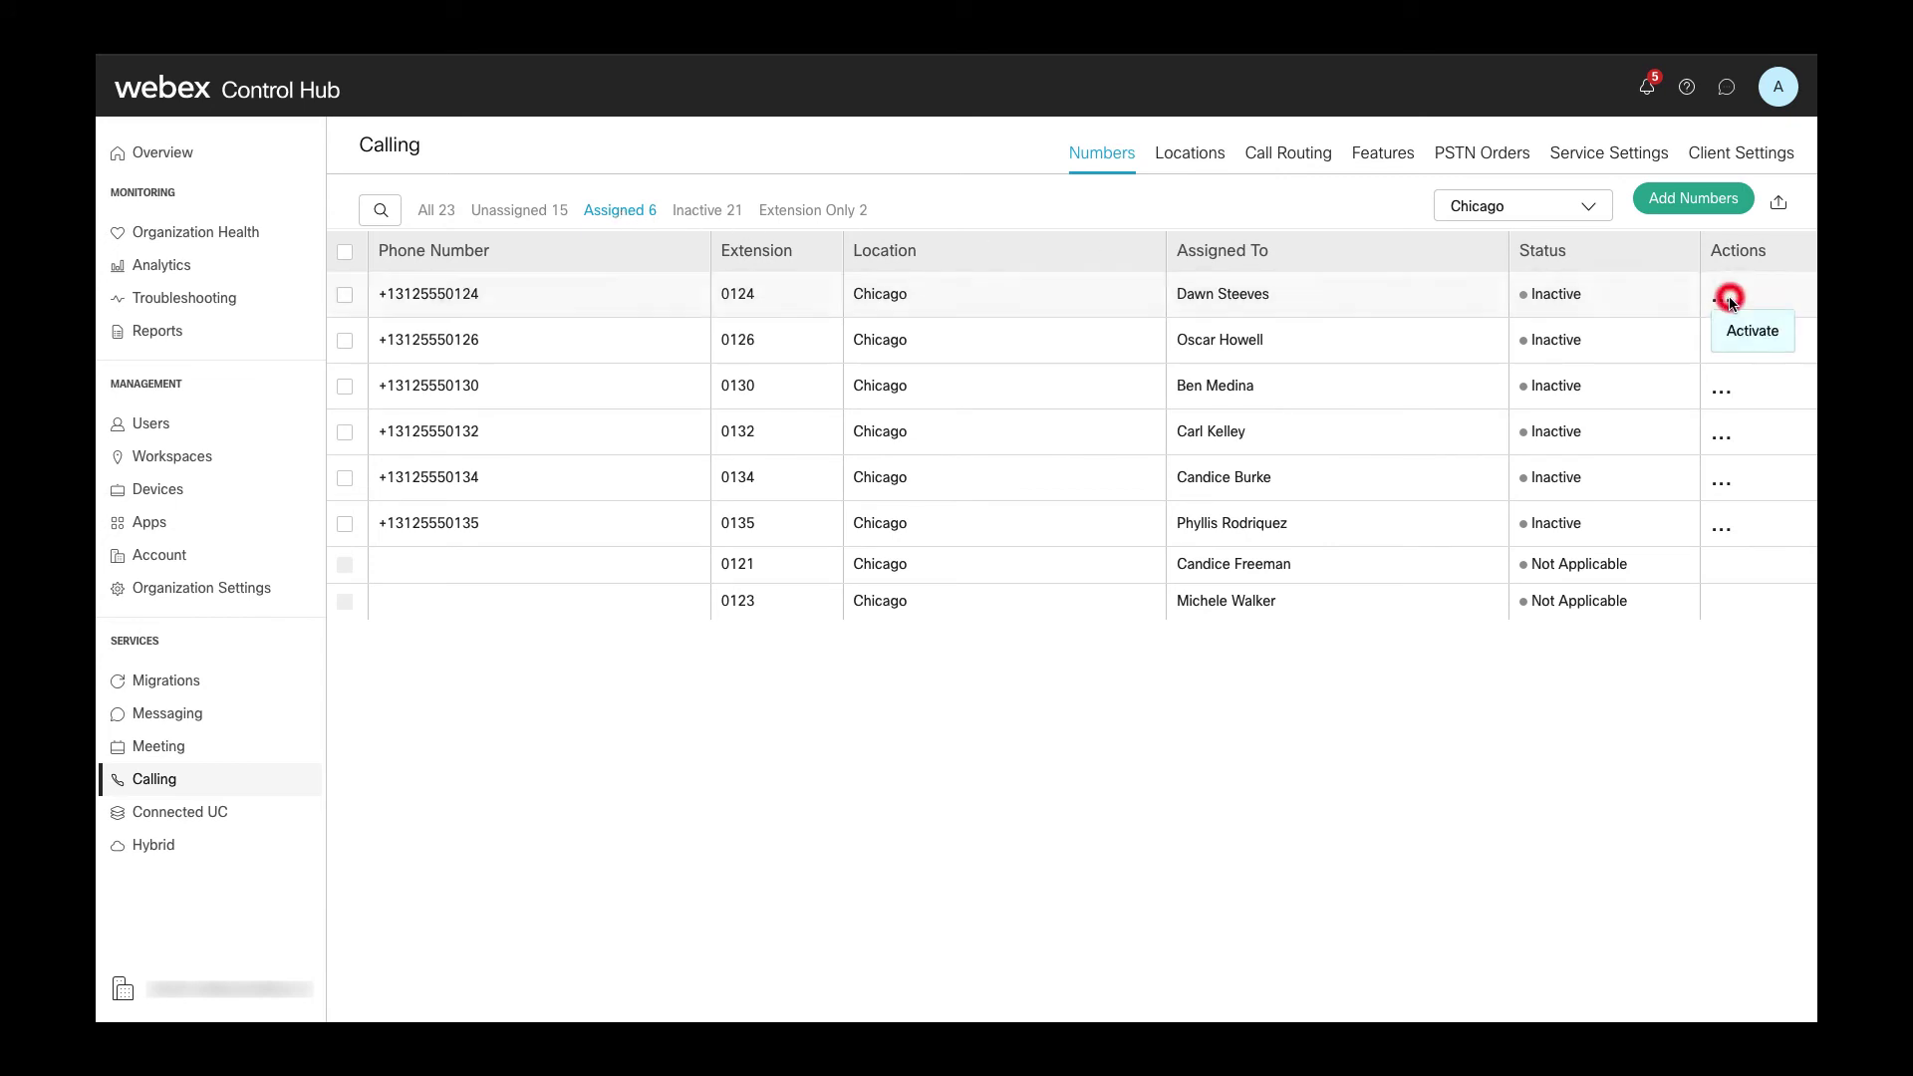
pyautogui.click(1738, 330)
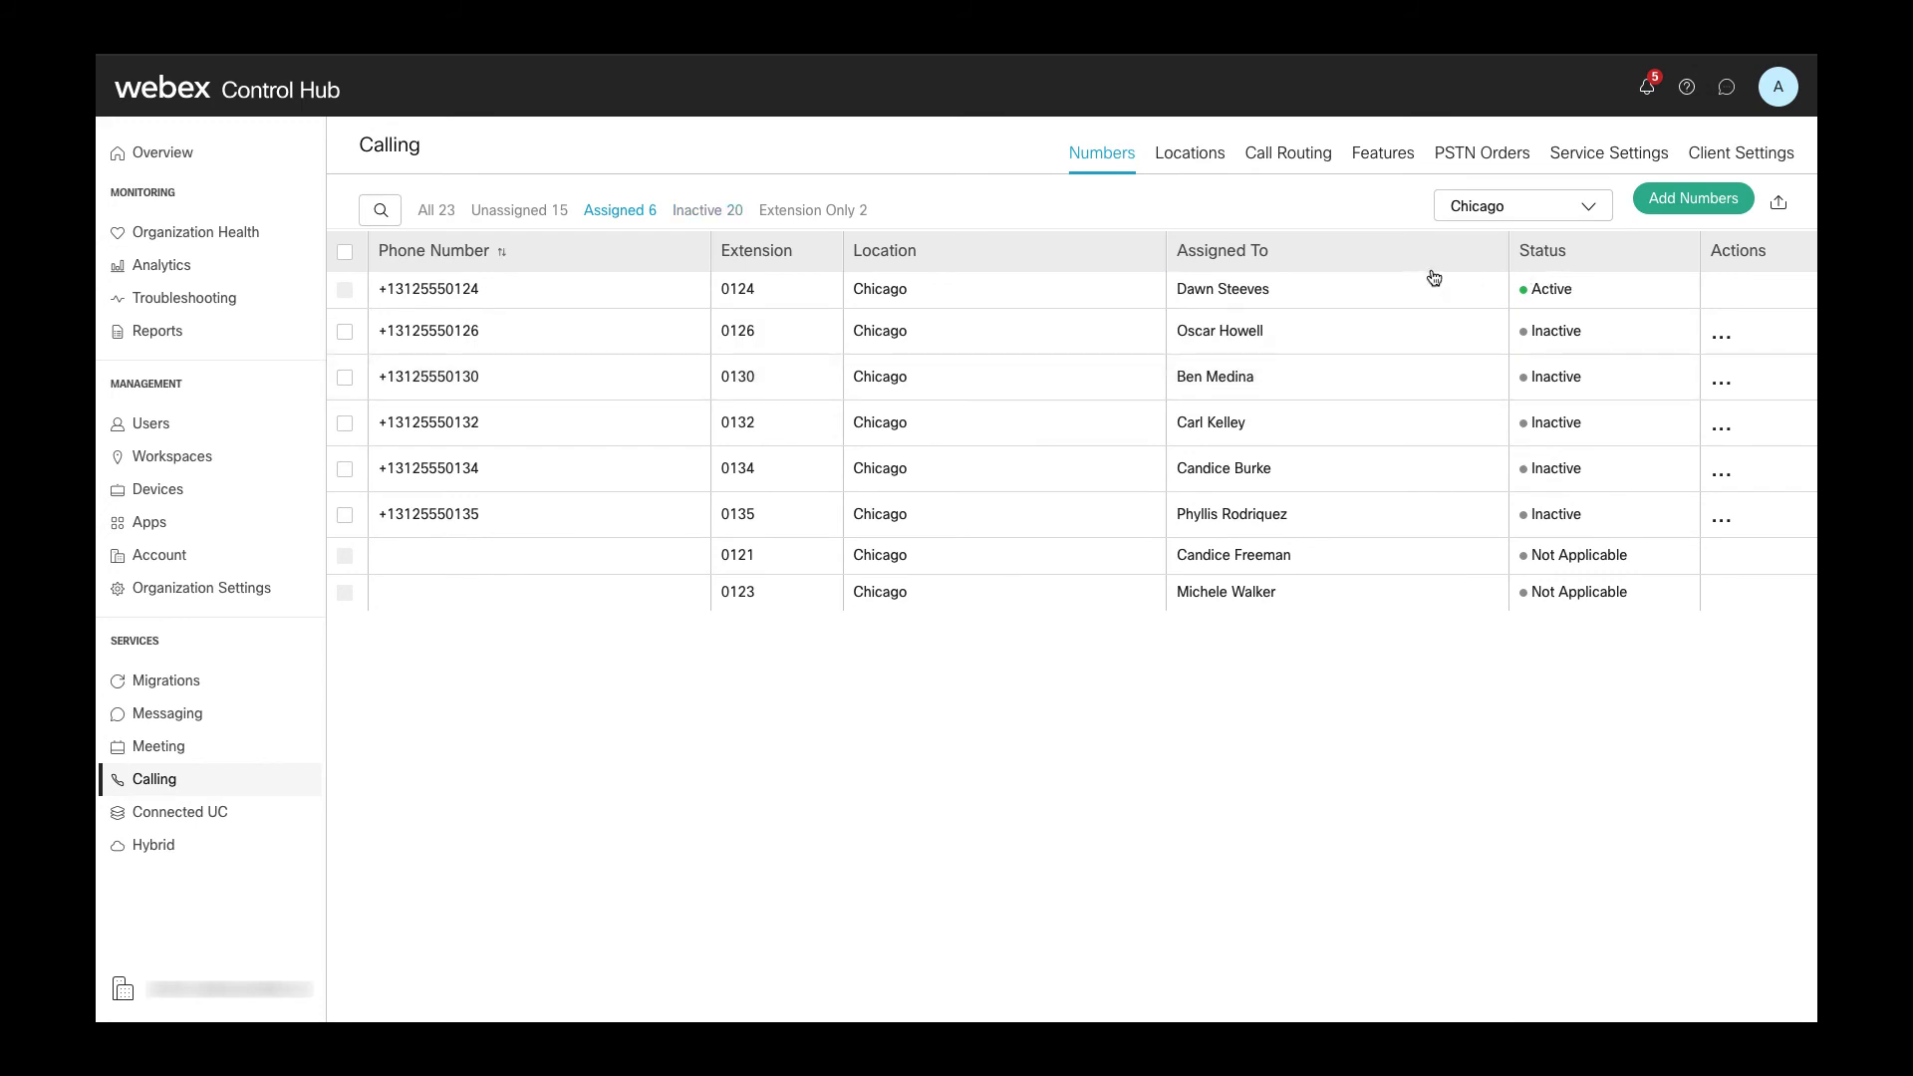
pyautogui.click(345, 252)
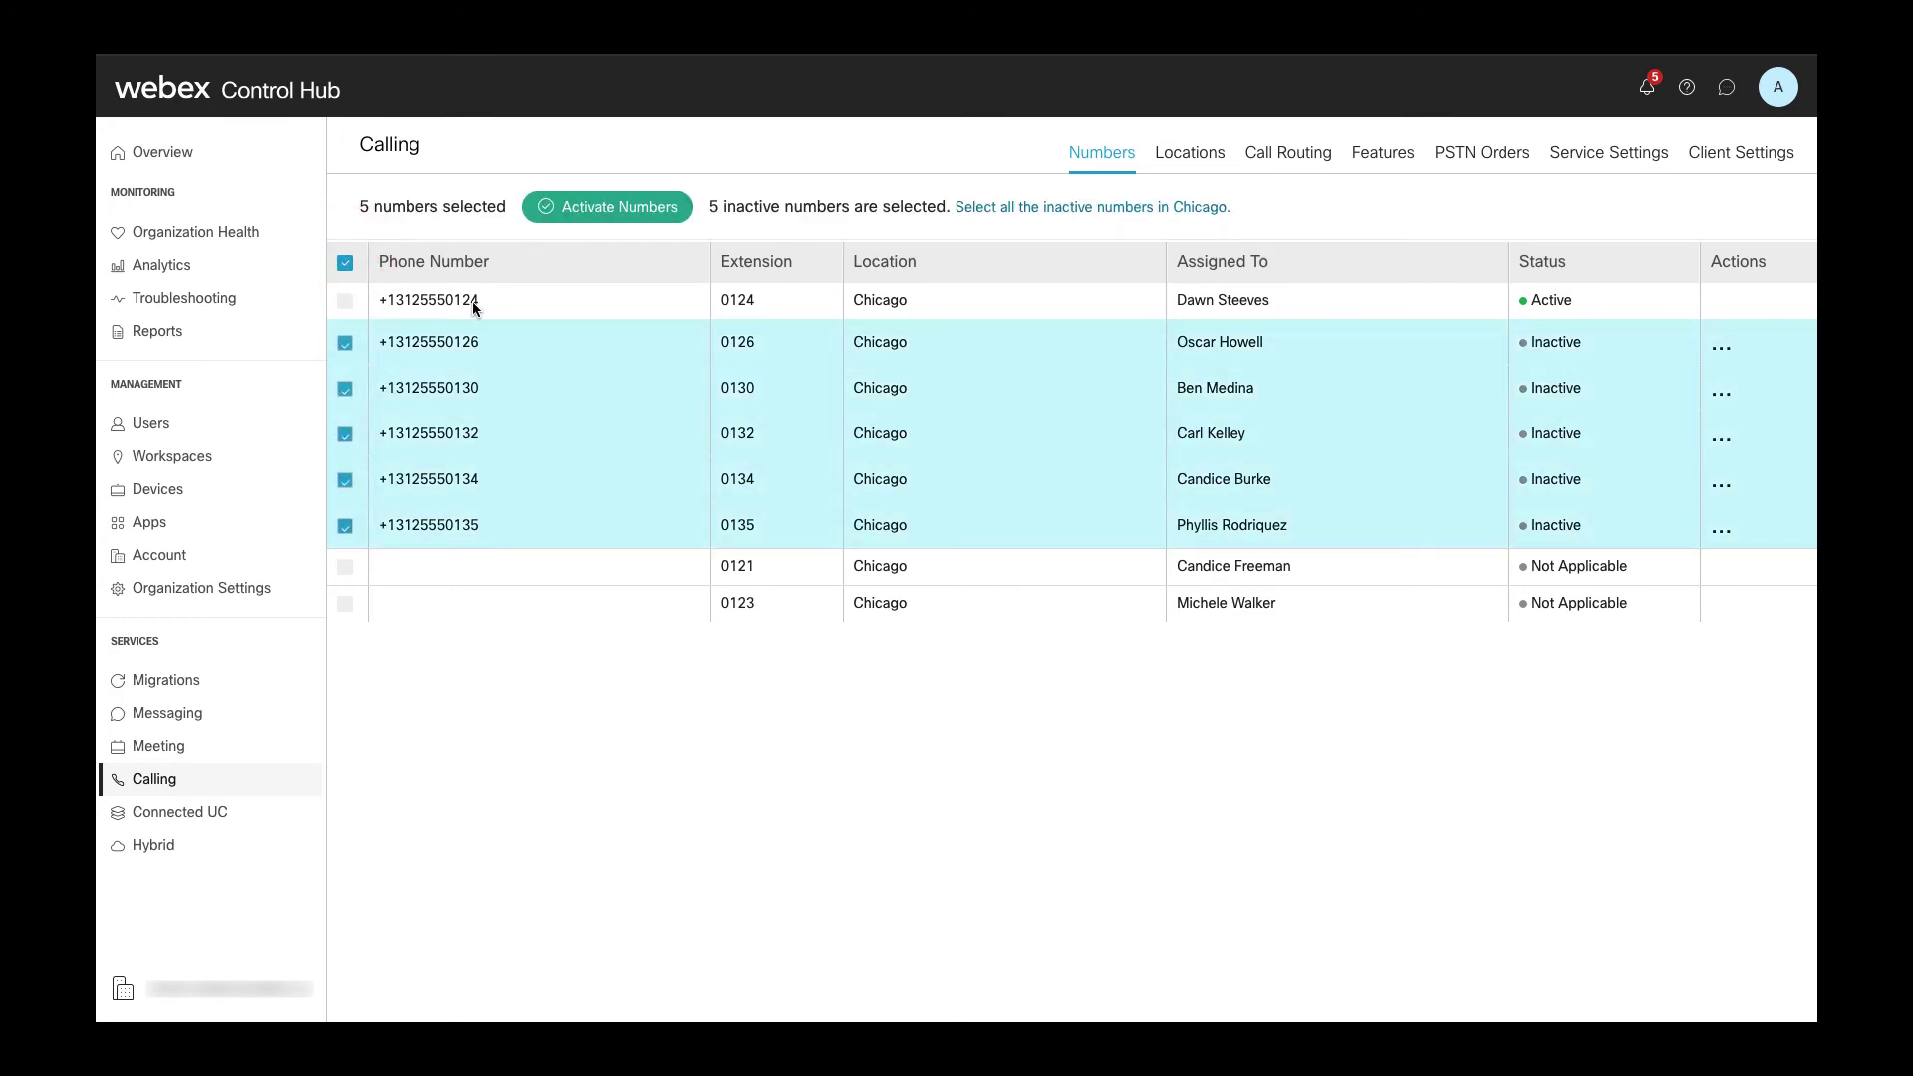
# - Activate the five selected assigned Chicago numbers
pyautogui.click(604, 212)
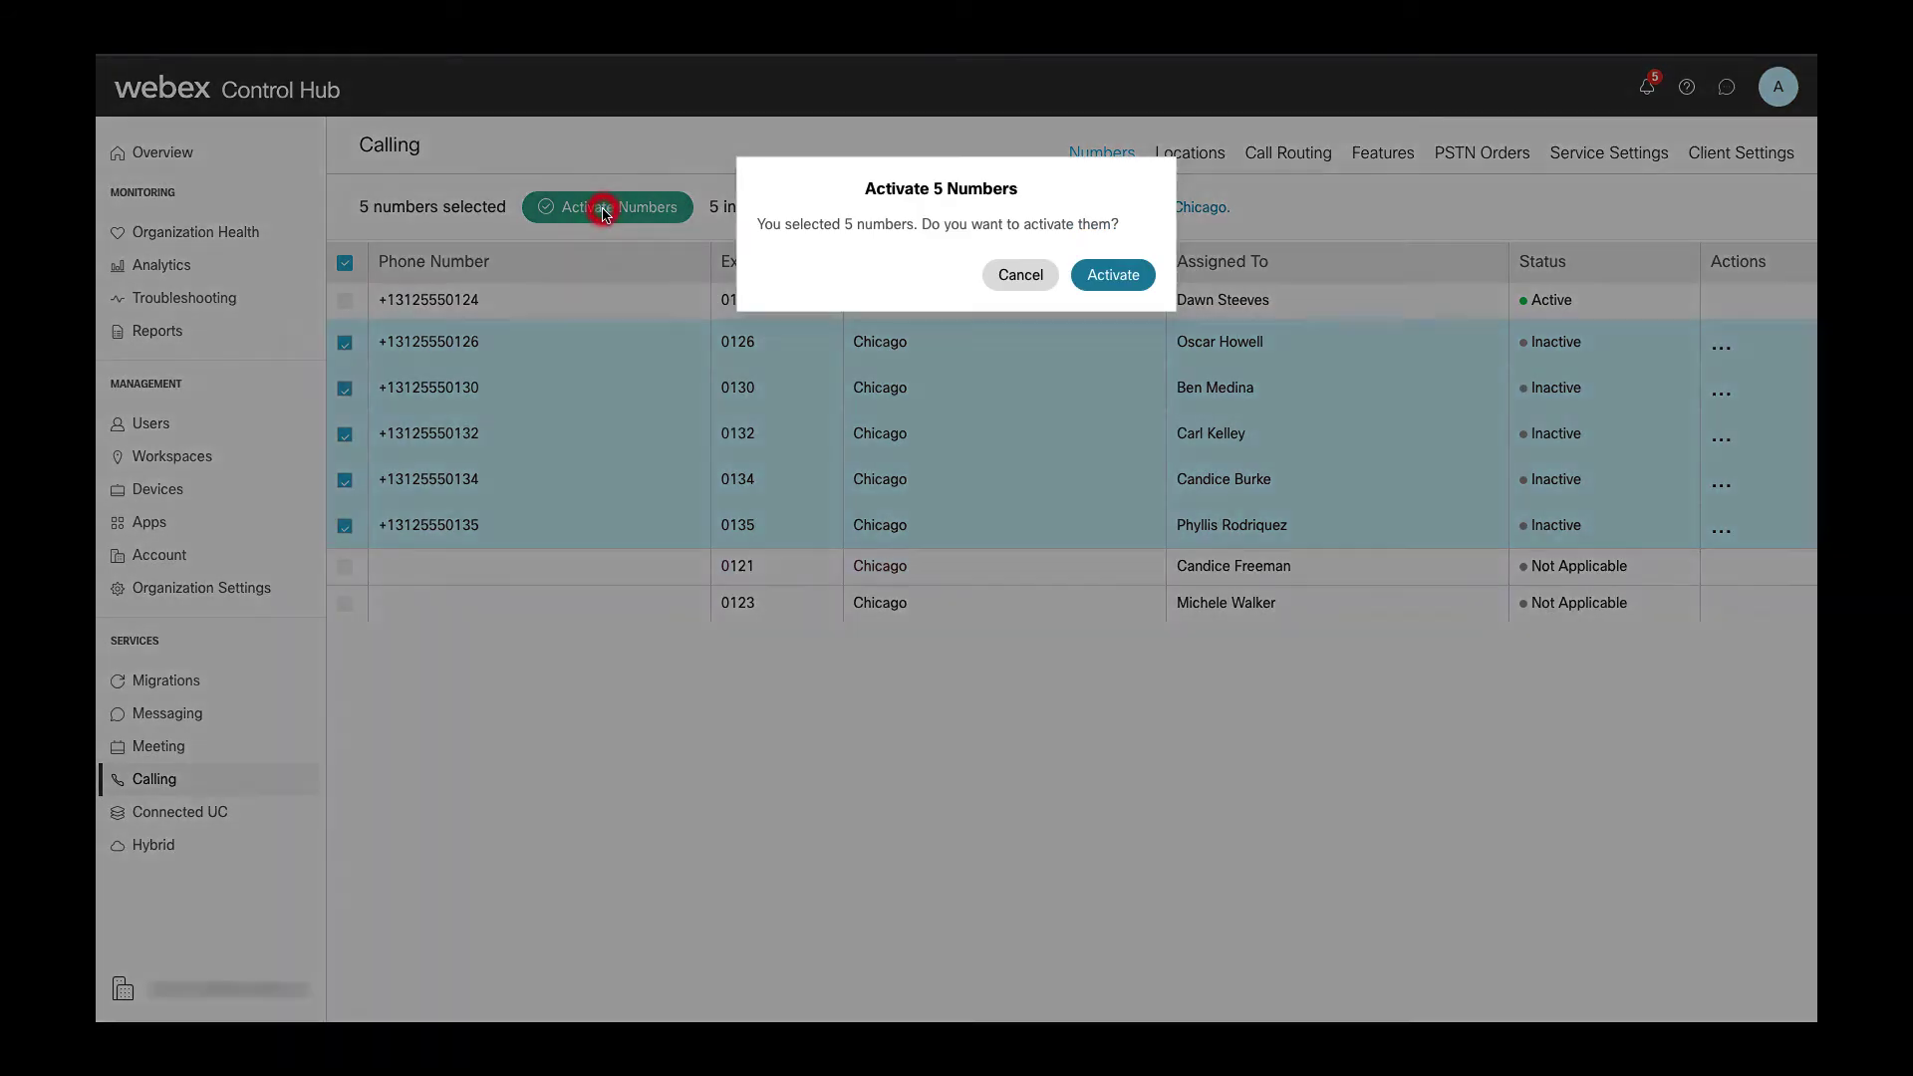
pyautogui.click(1115, 273)
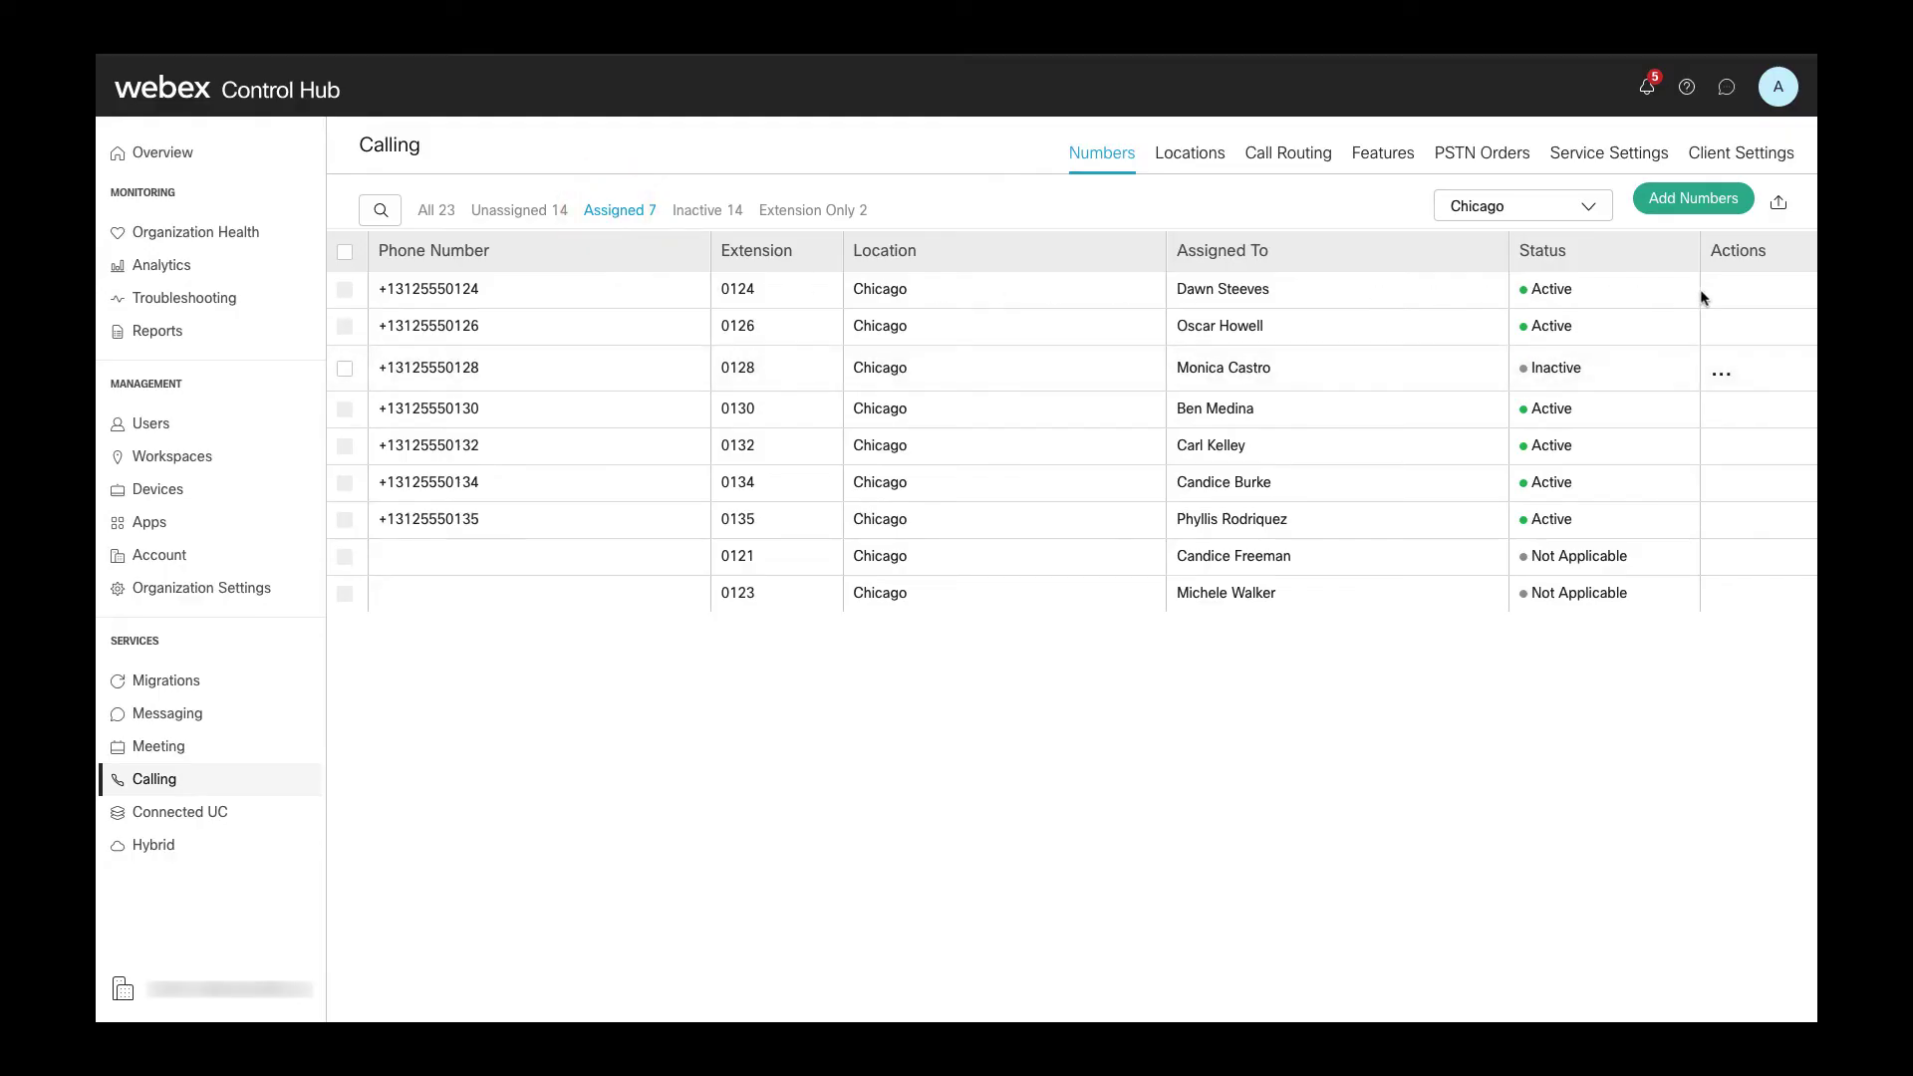
pyautogui.click(1721, 374)
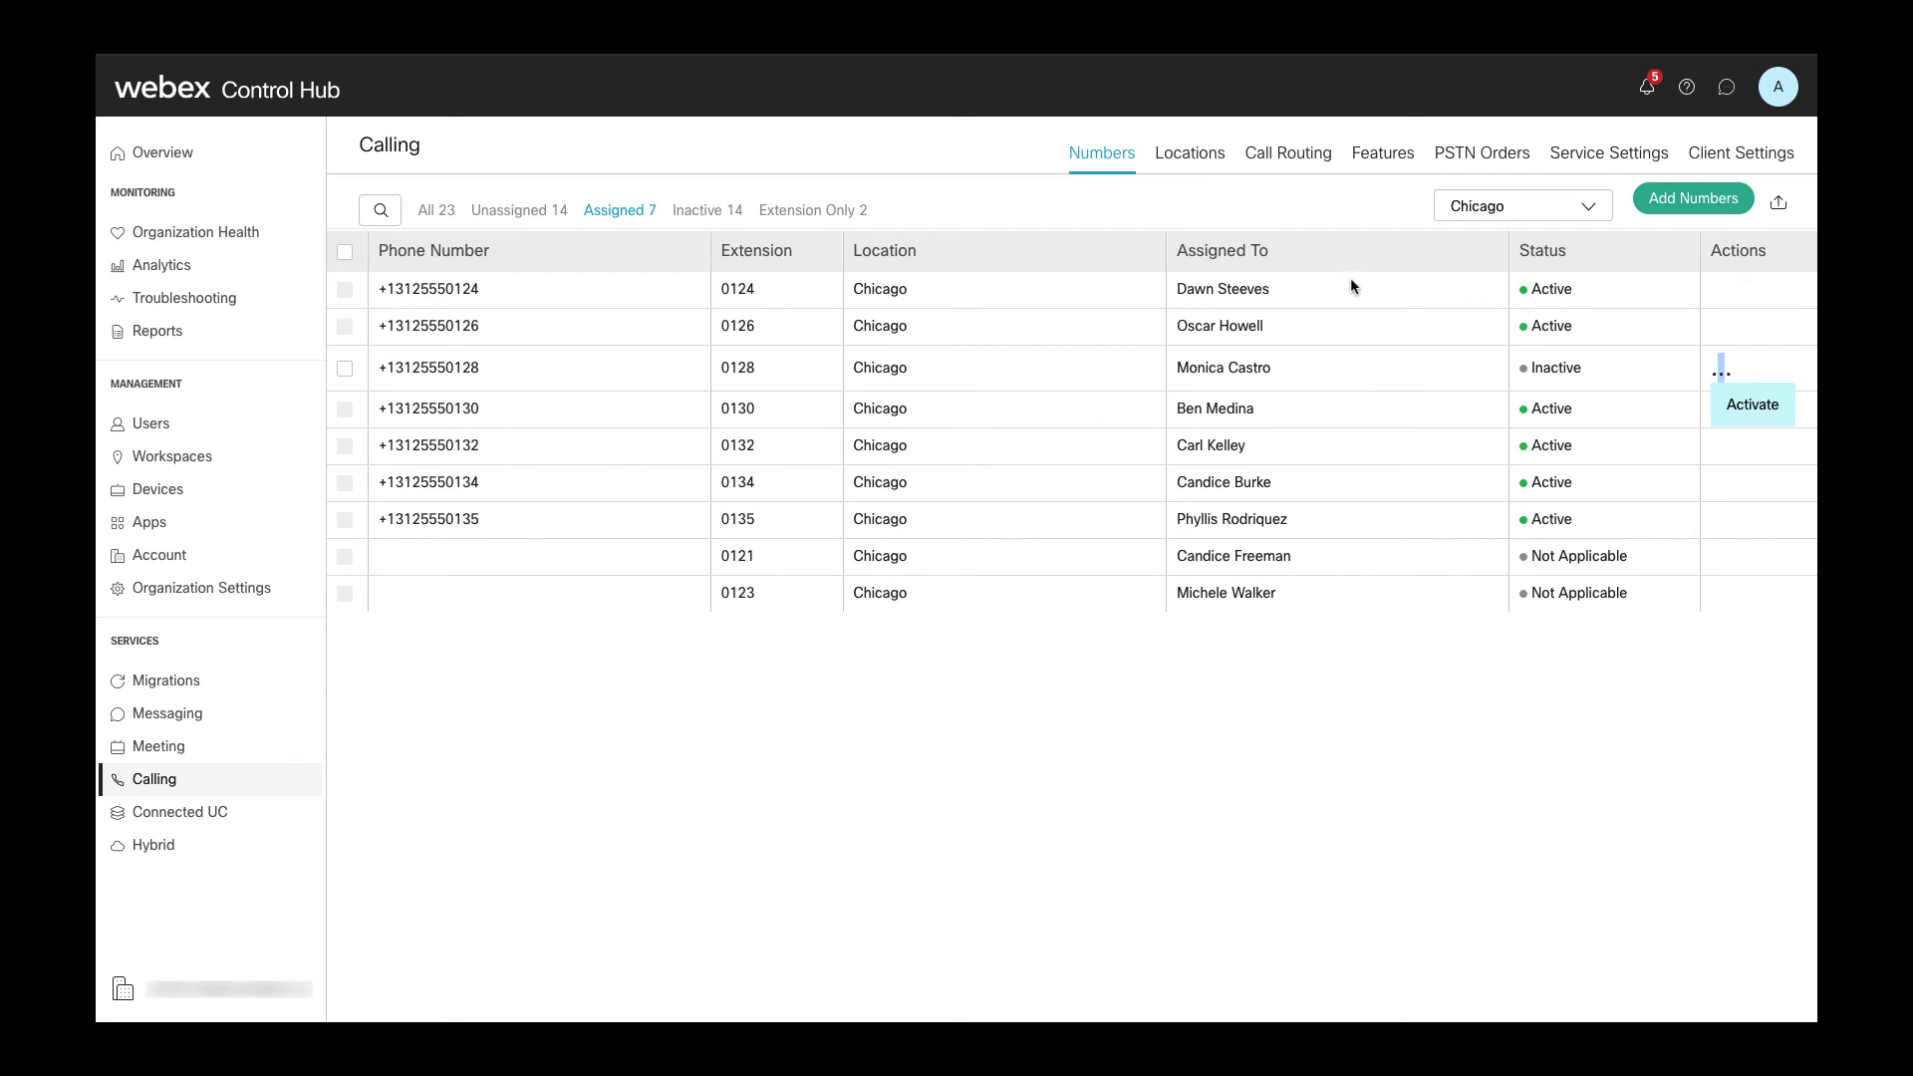
pyautogui.click(525, 212)
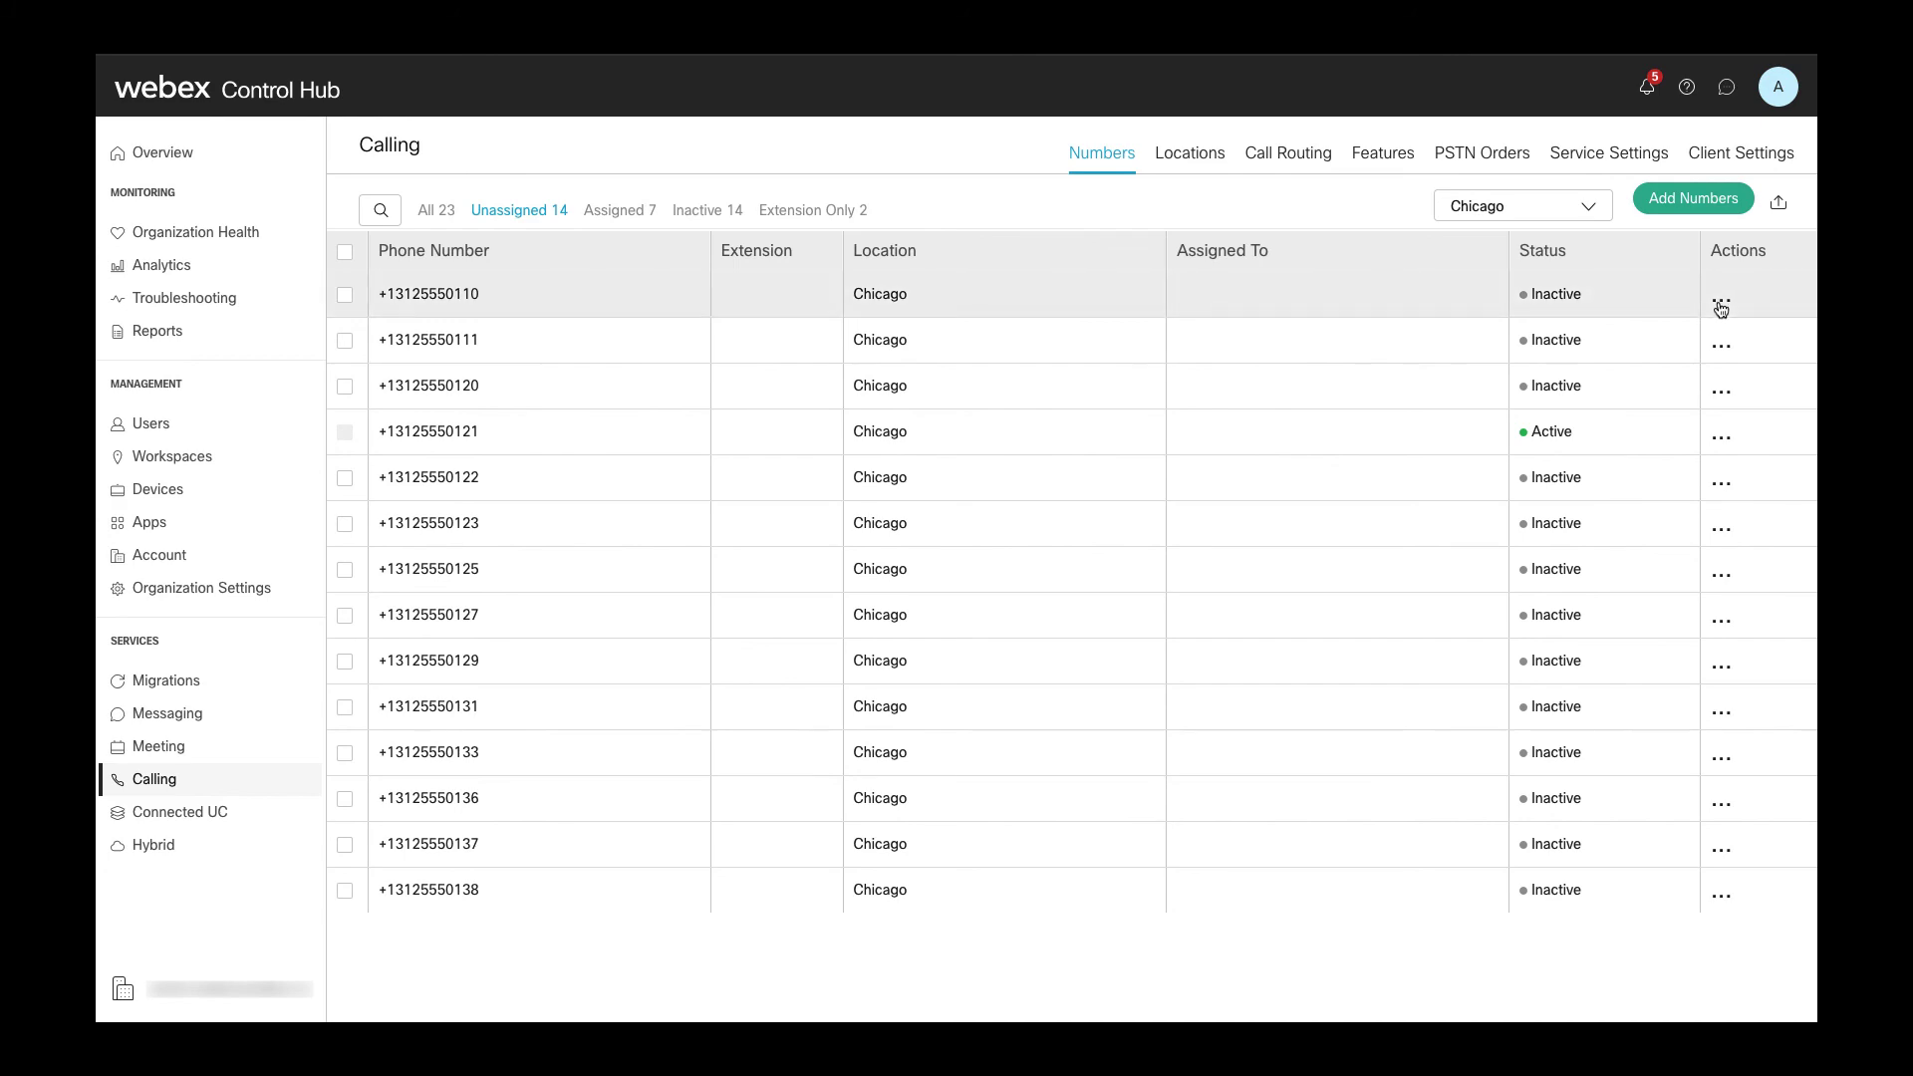
pyautogui.click(1722, 300)
pyautogui.click(1735, 375)
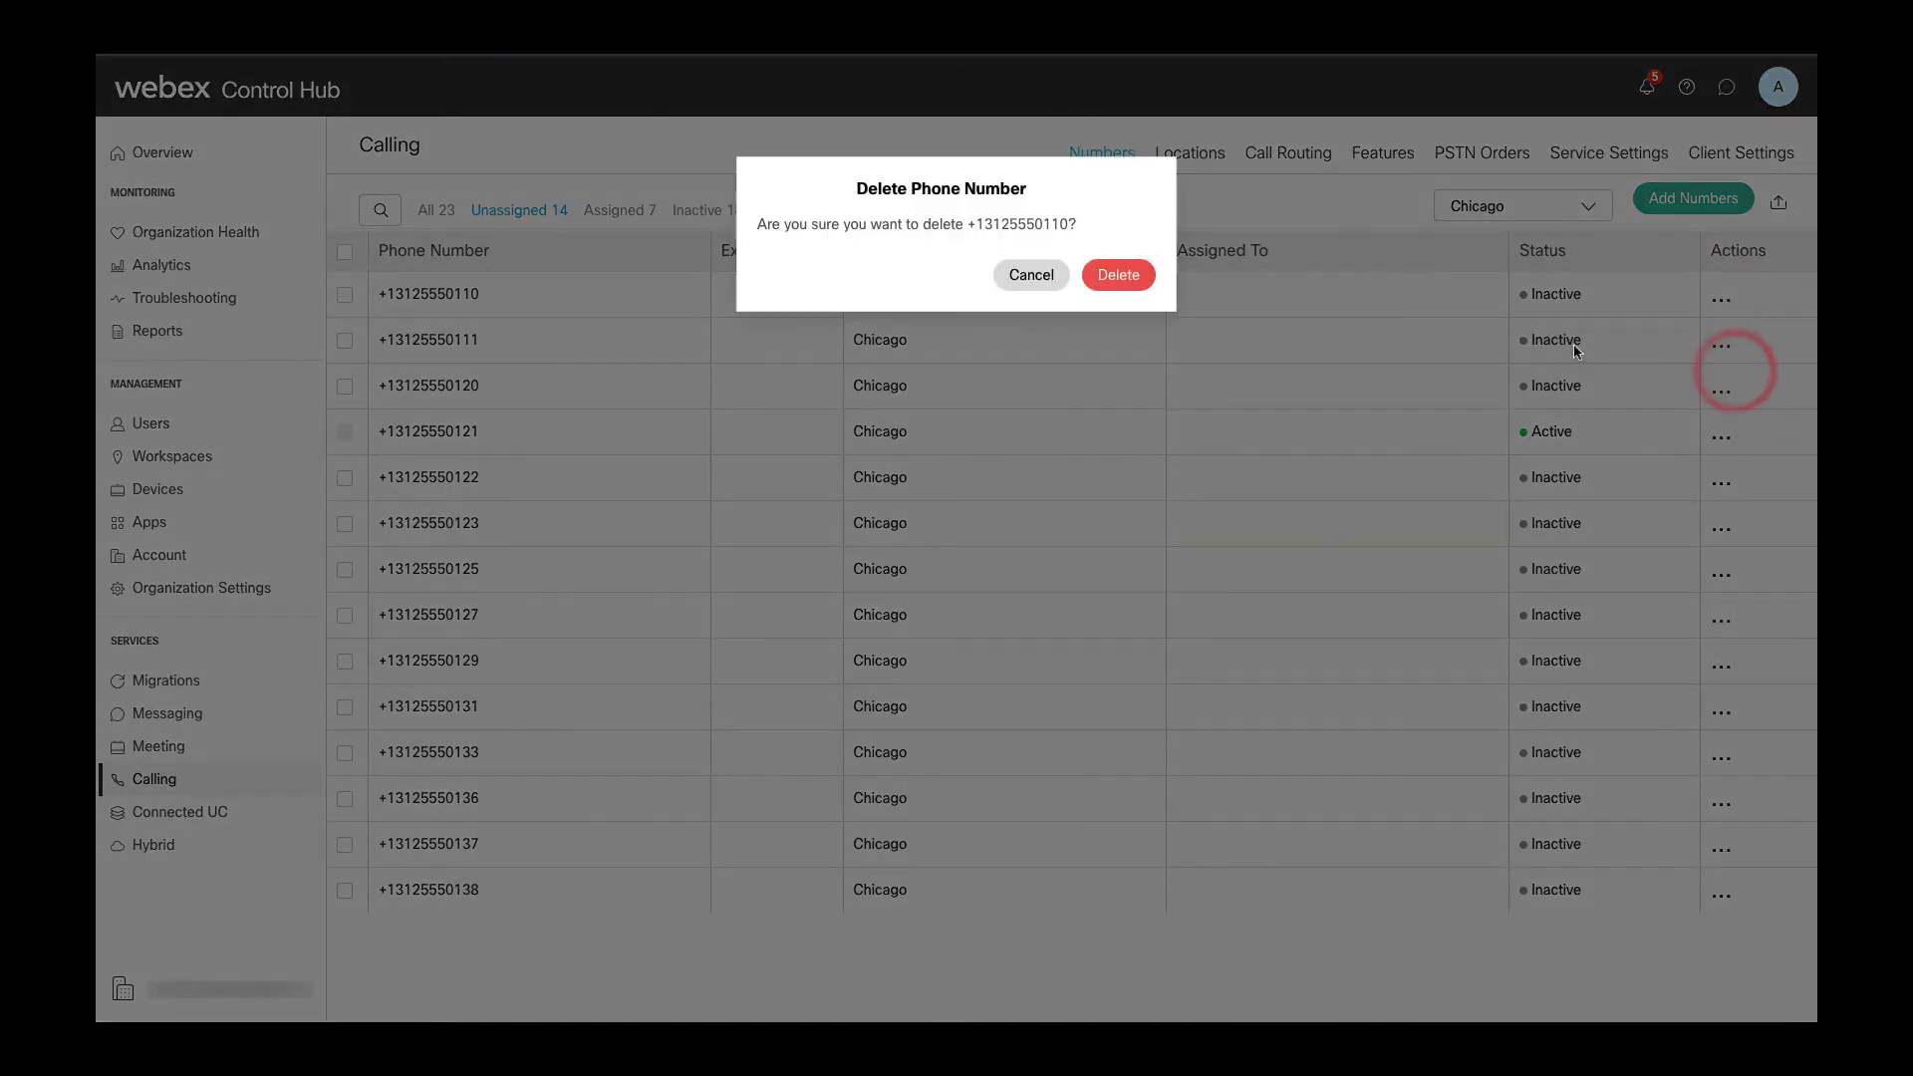
pyautogui.click(1137, 276)
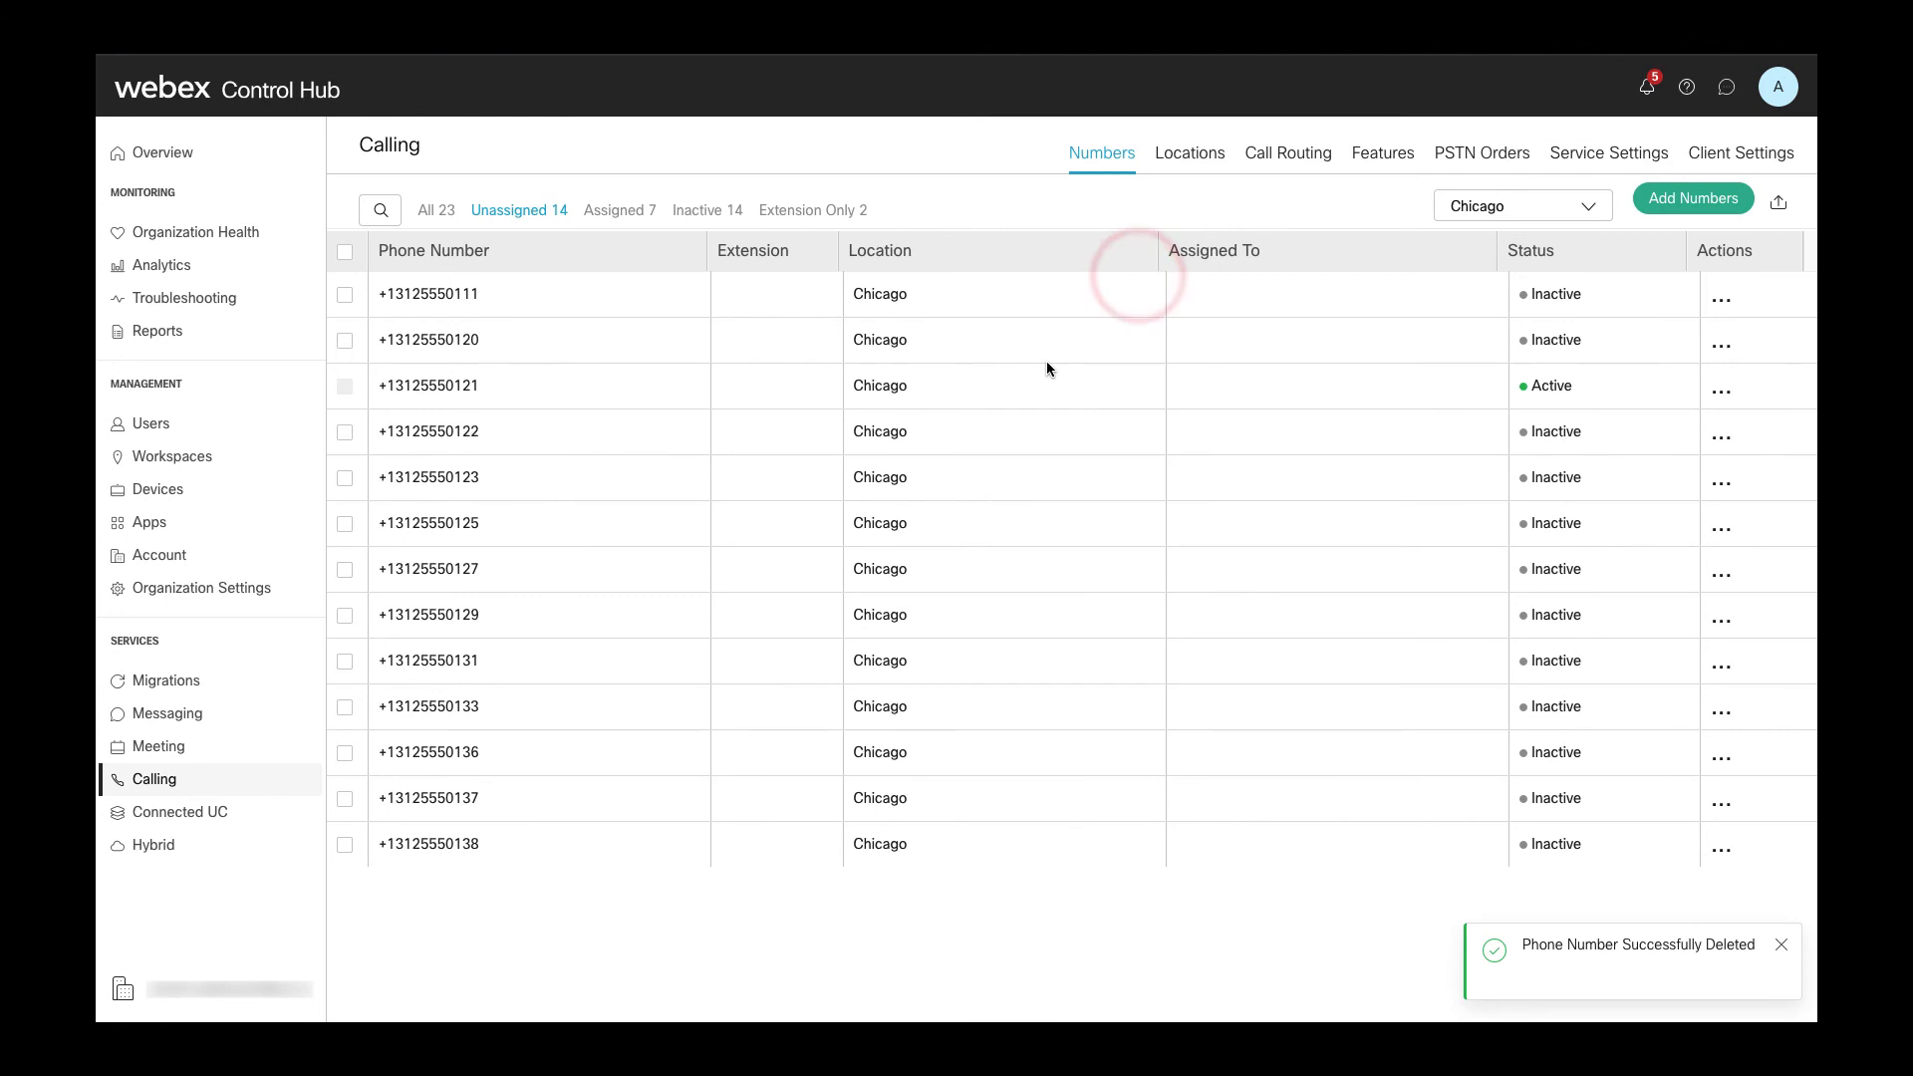